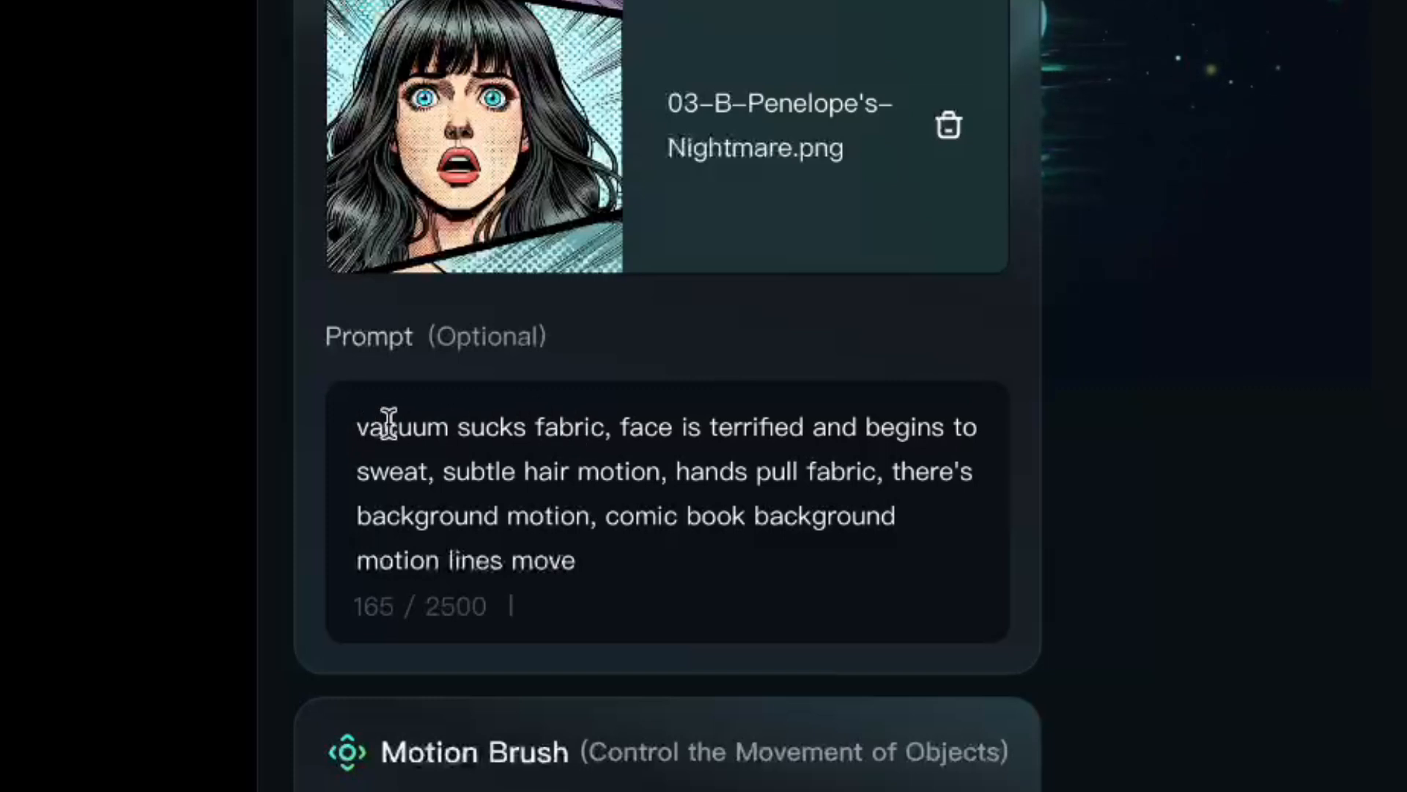
click(475, 752)
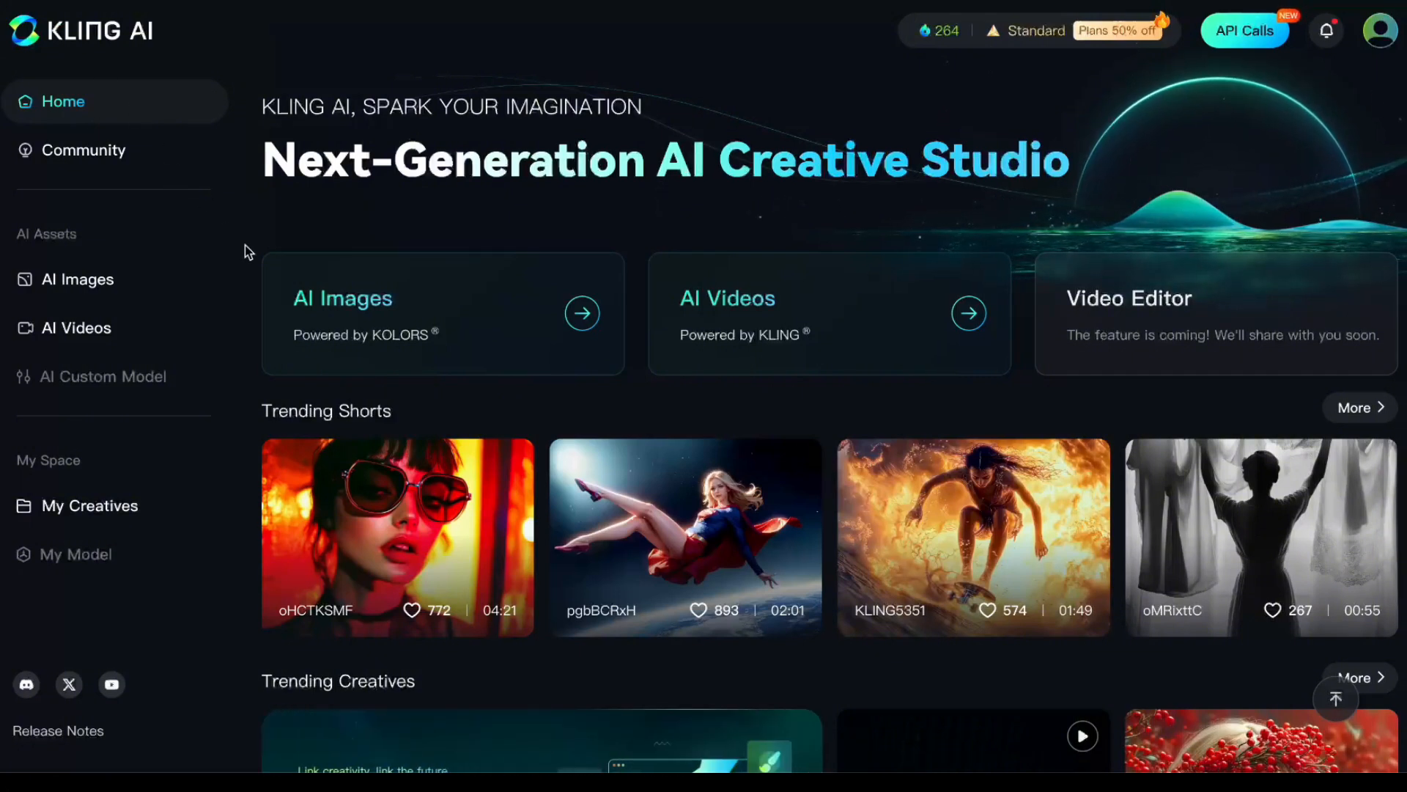
- Upload 03-B-Penelope's-Nightmare.png as the source for an image-to-video generation and open it in the Motion Brush editor
click(90, 329)
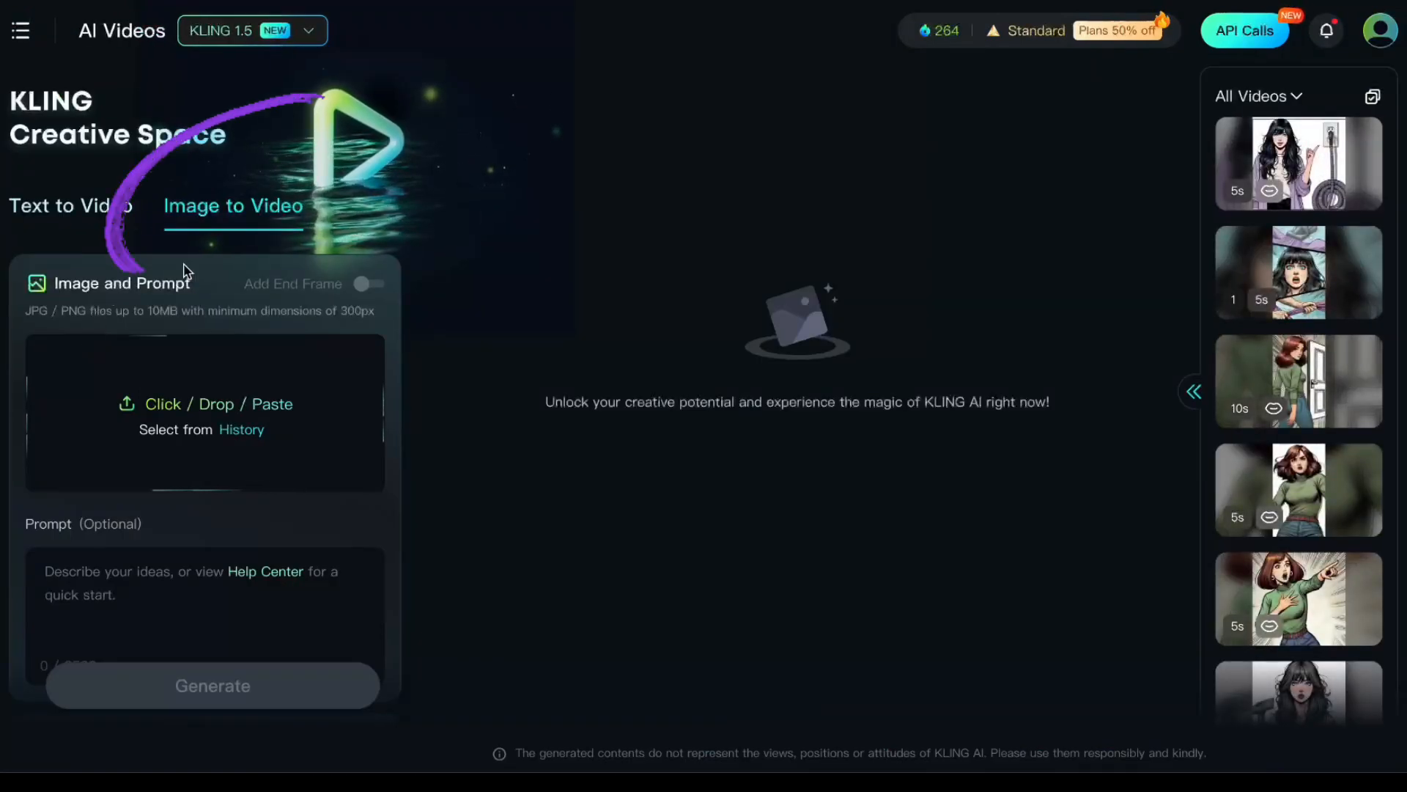
click(217, 416)
scroll(1023, 379, down, 2)
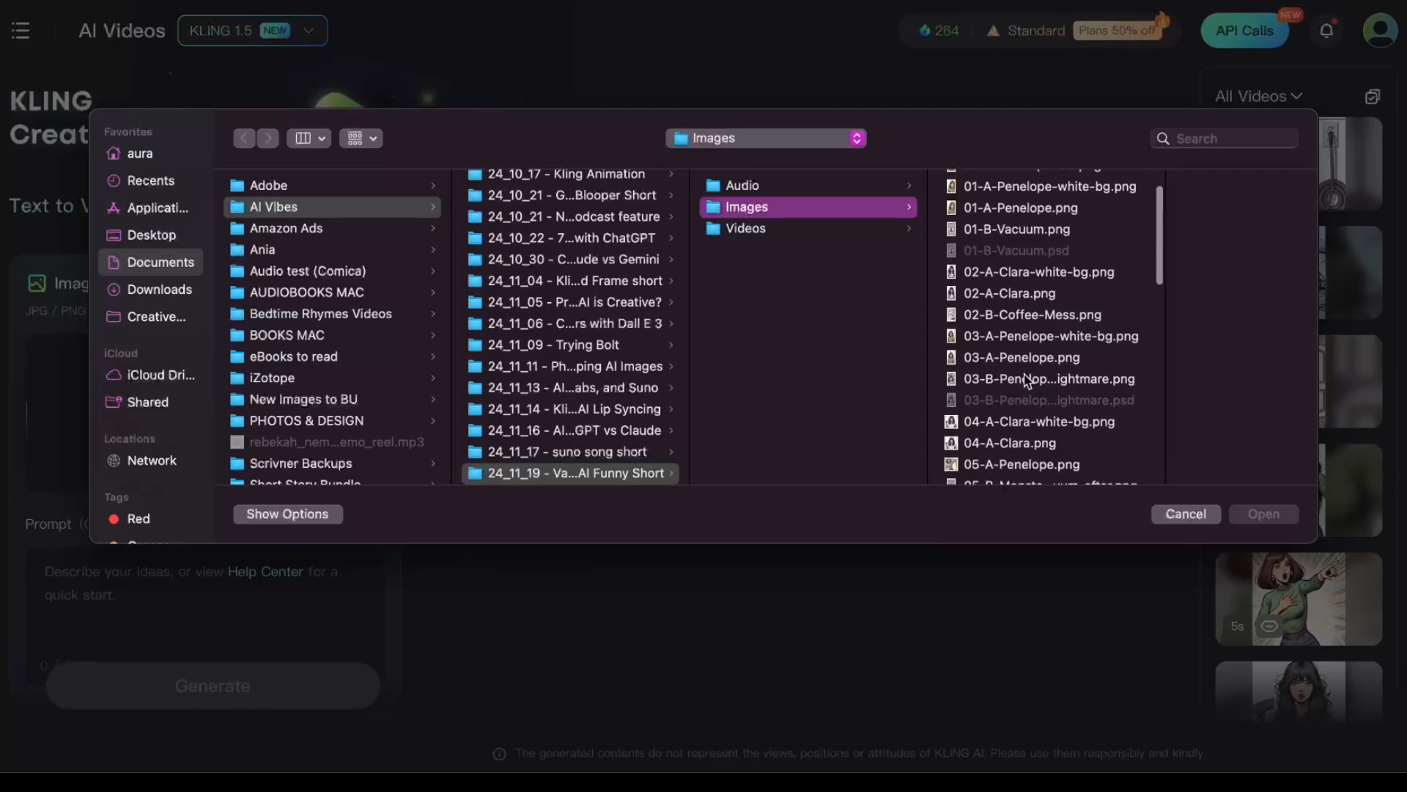
double_click(1027, 381)
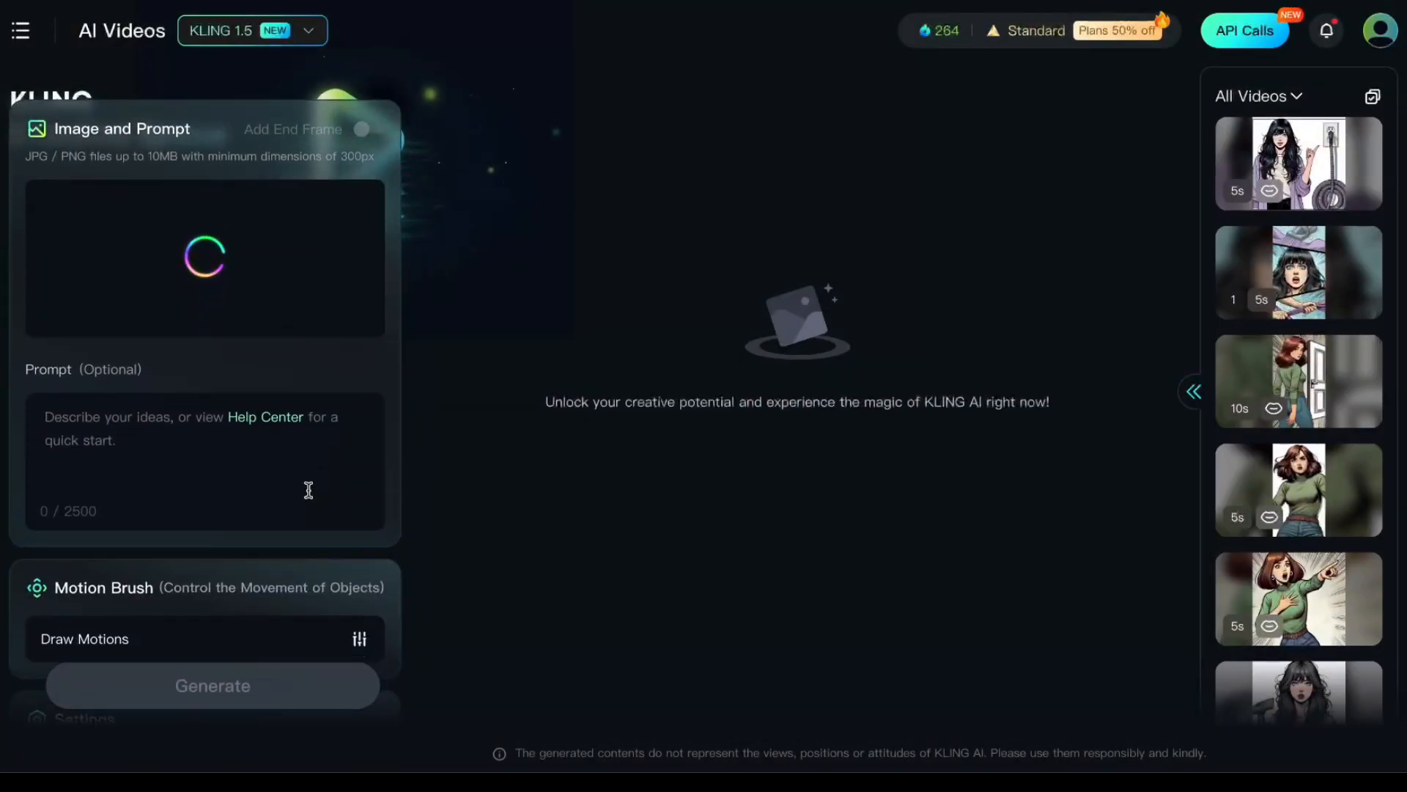
scroll(308, 490, down, 3)
click(359, 538)
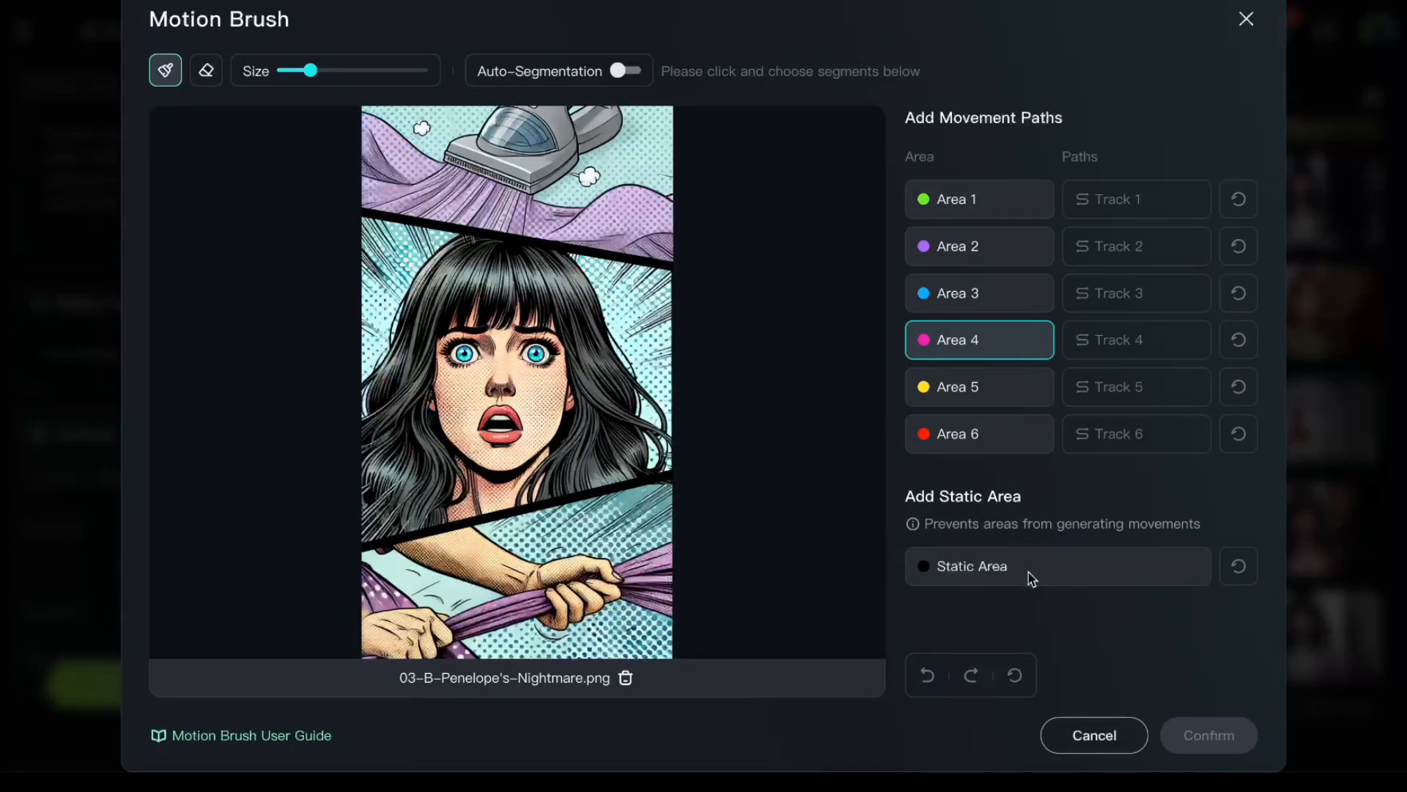
- Paint the black dividers between the comic panels and the woman's lips as Static Area, erasing any stray paint
click(1028, 575)
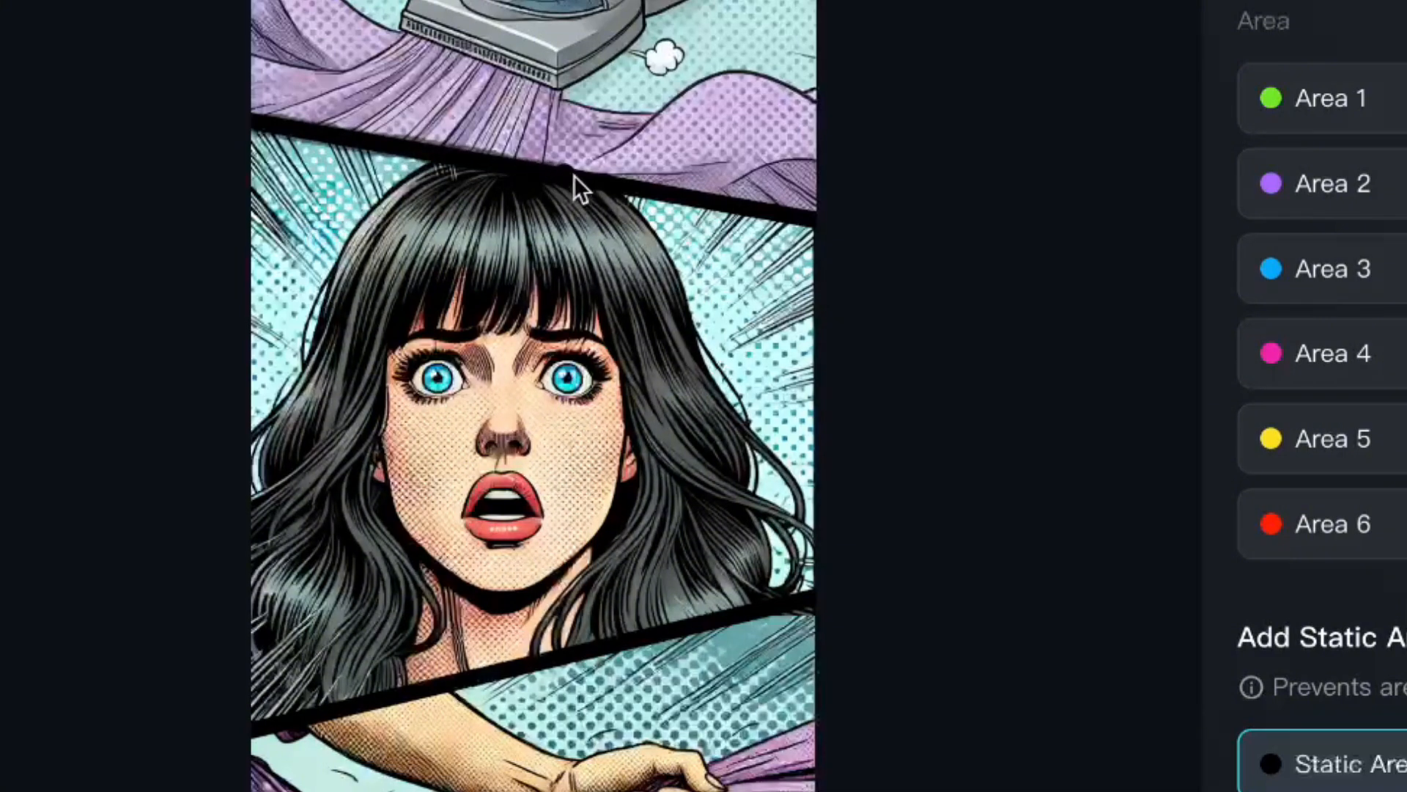
drag(649, 189, 660, 203)
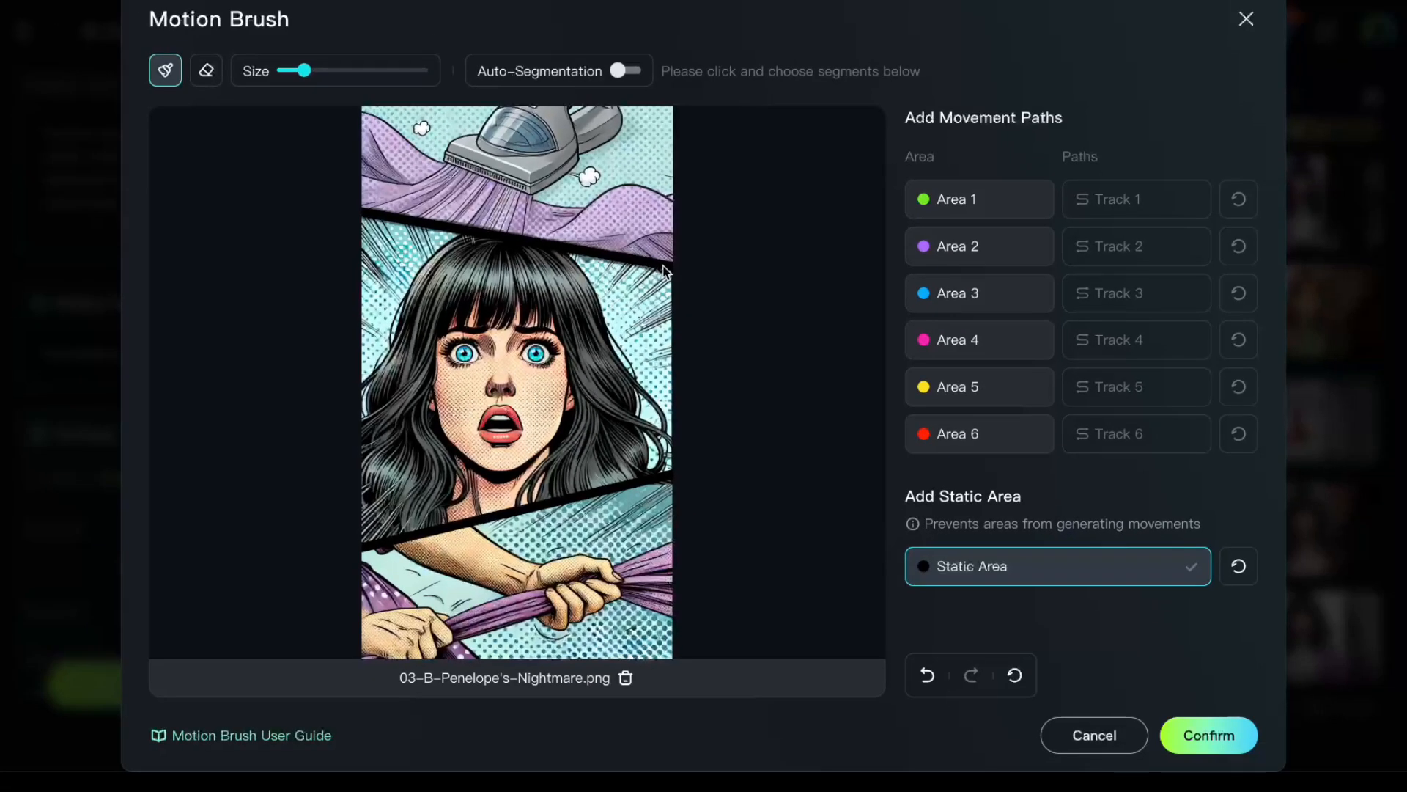
click(206, 73)
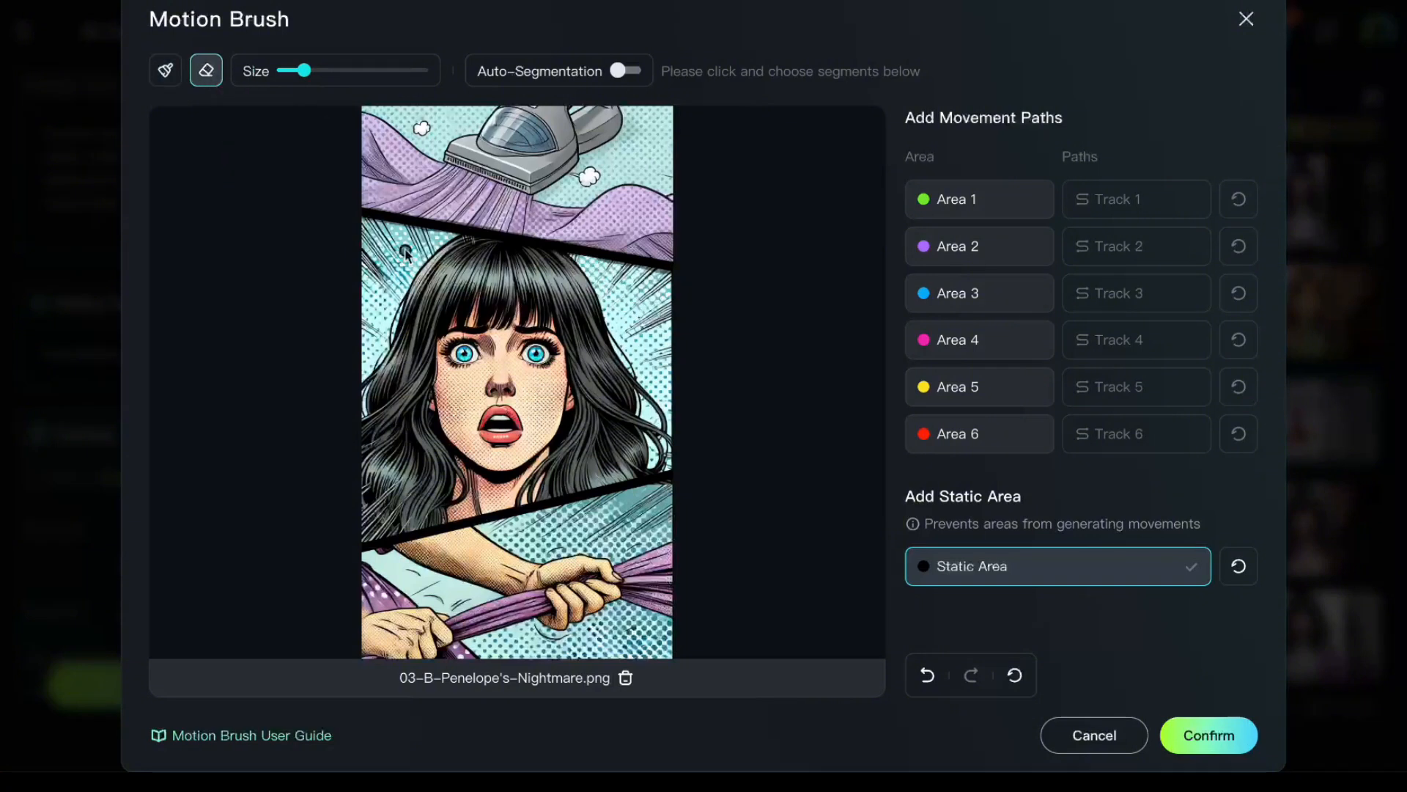
click(164, 71)
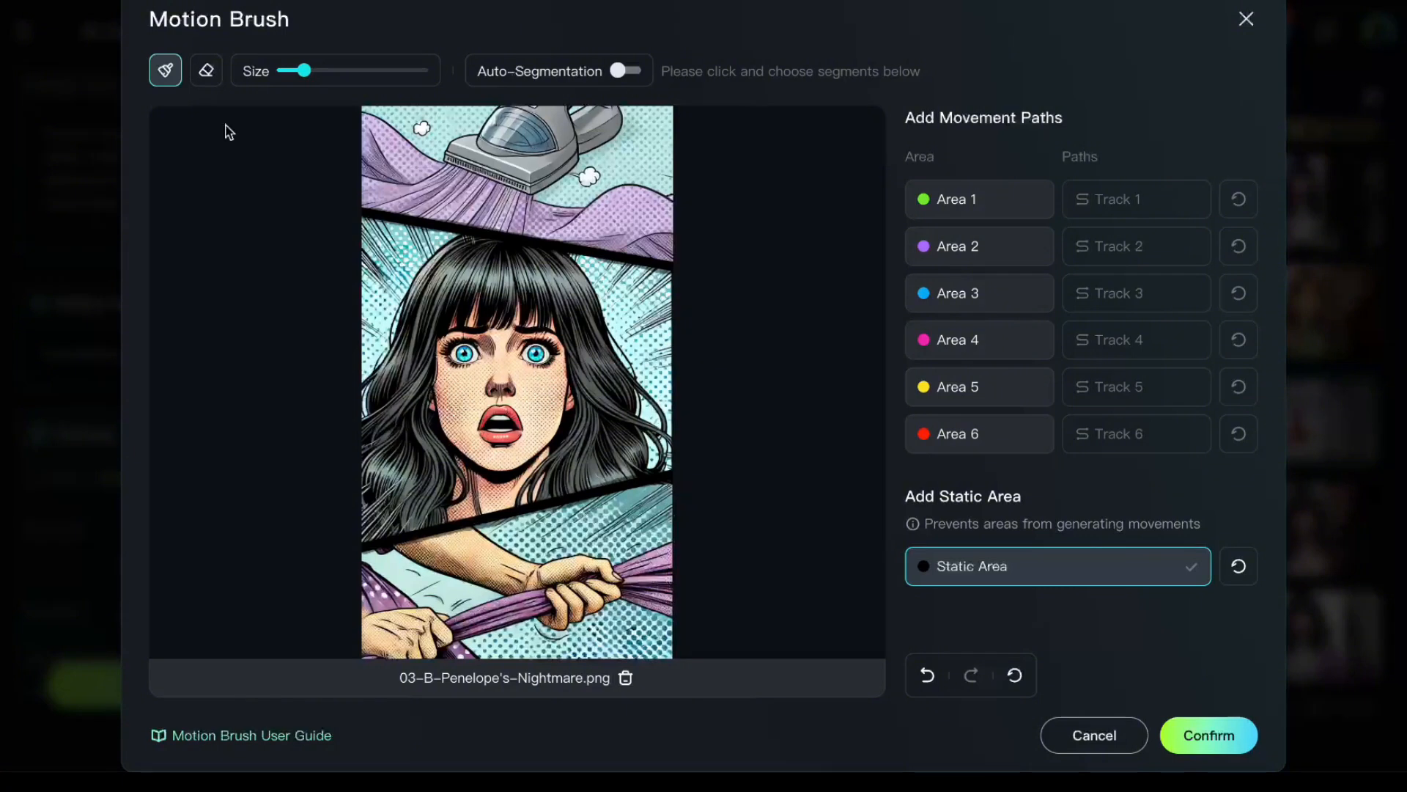
click(206, 71)
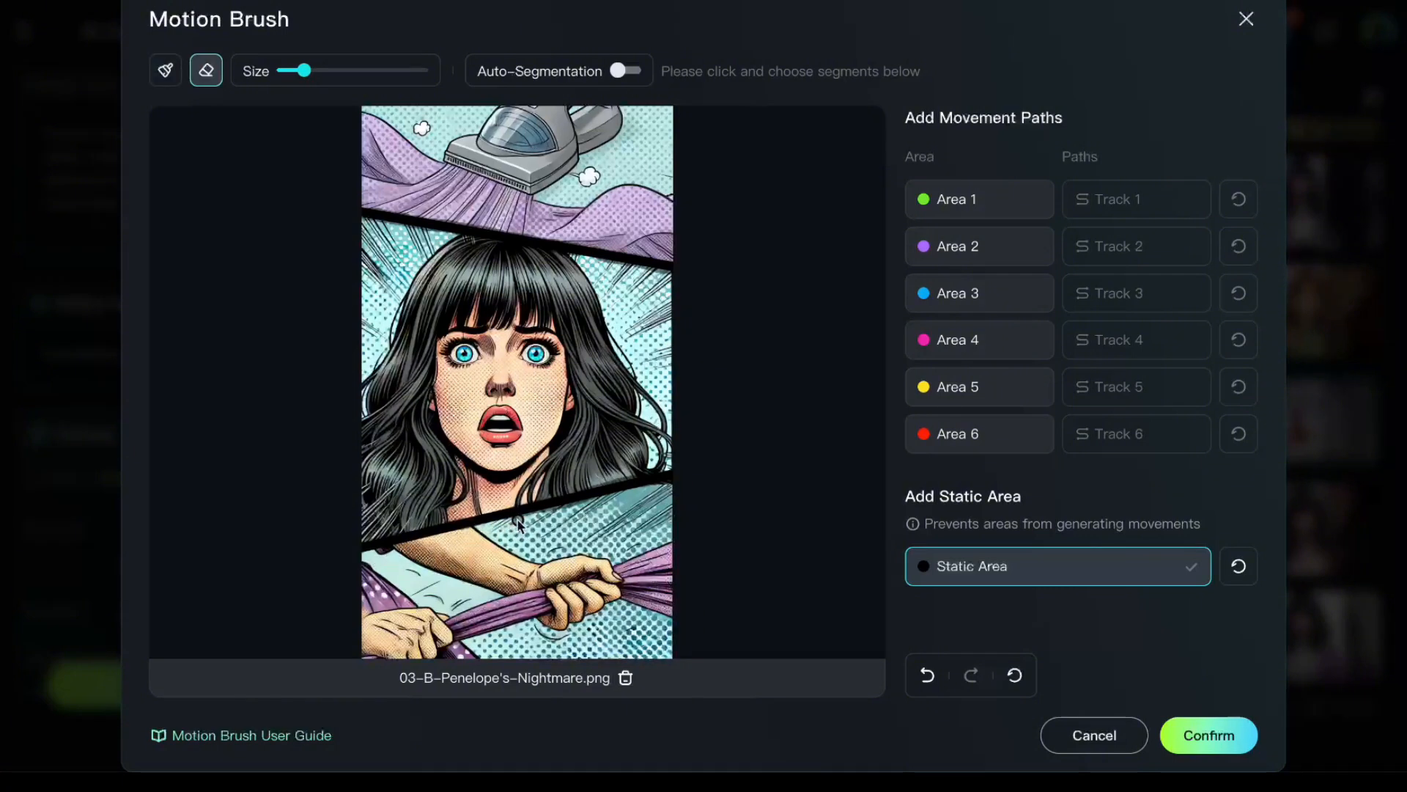
click(166, 70)
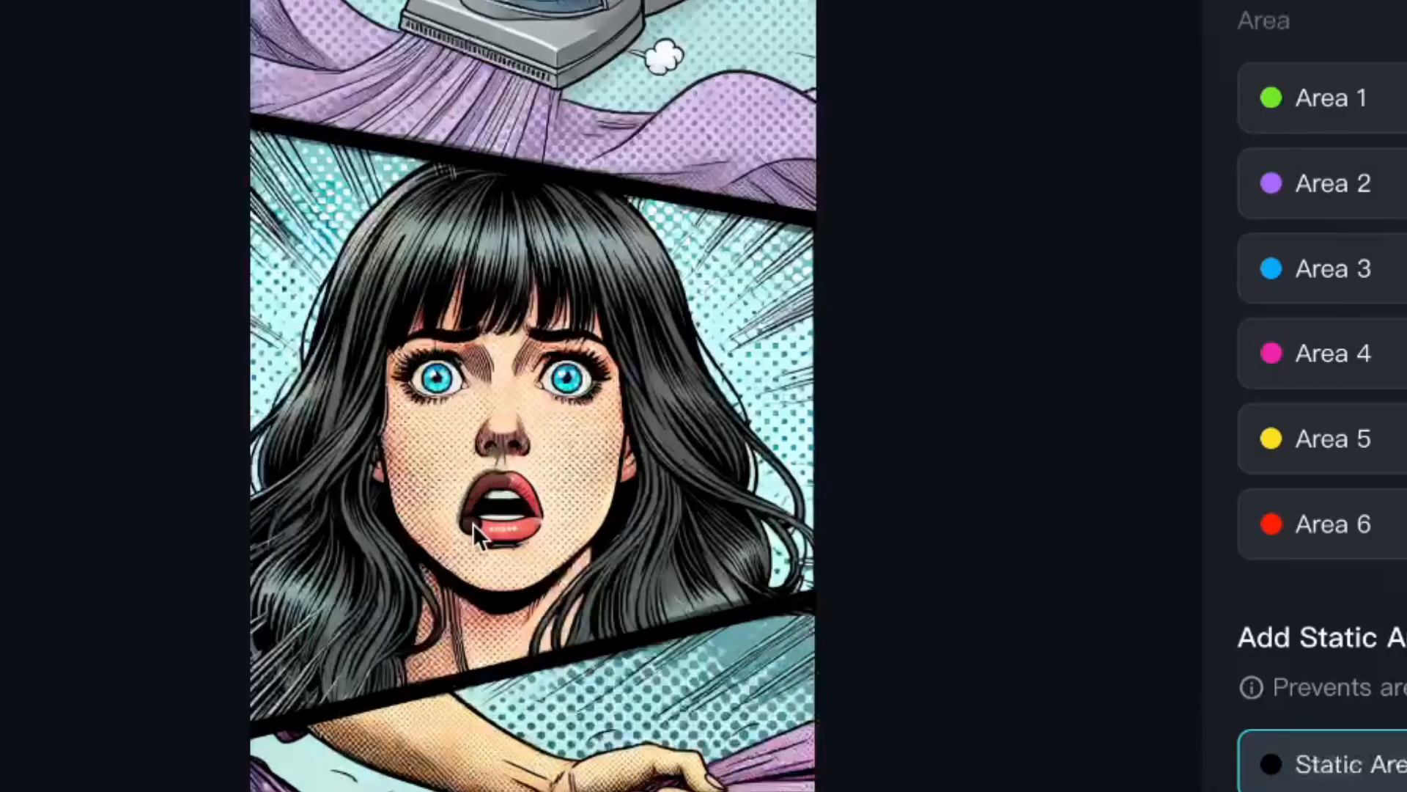
mouse_move(493, 531)
mouse_down()
mouse_move(540, 518)
mouse_move(513, 478)
mouse_move(488, 499)
mouse_move(528, 515)
mouse_move(484, 523)
mouse_up()
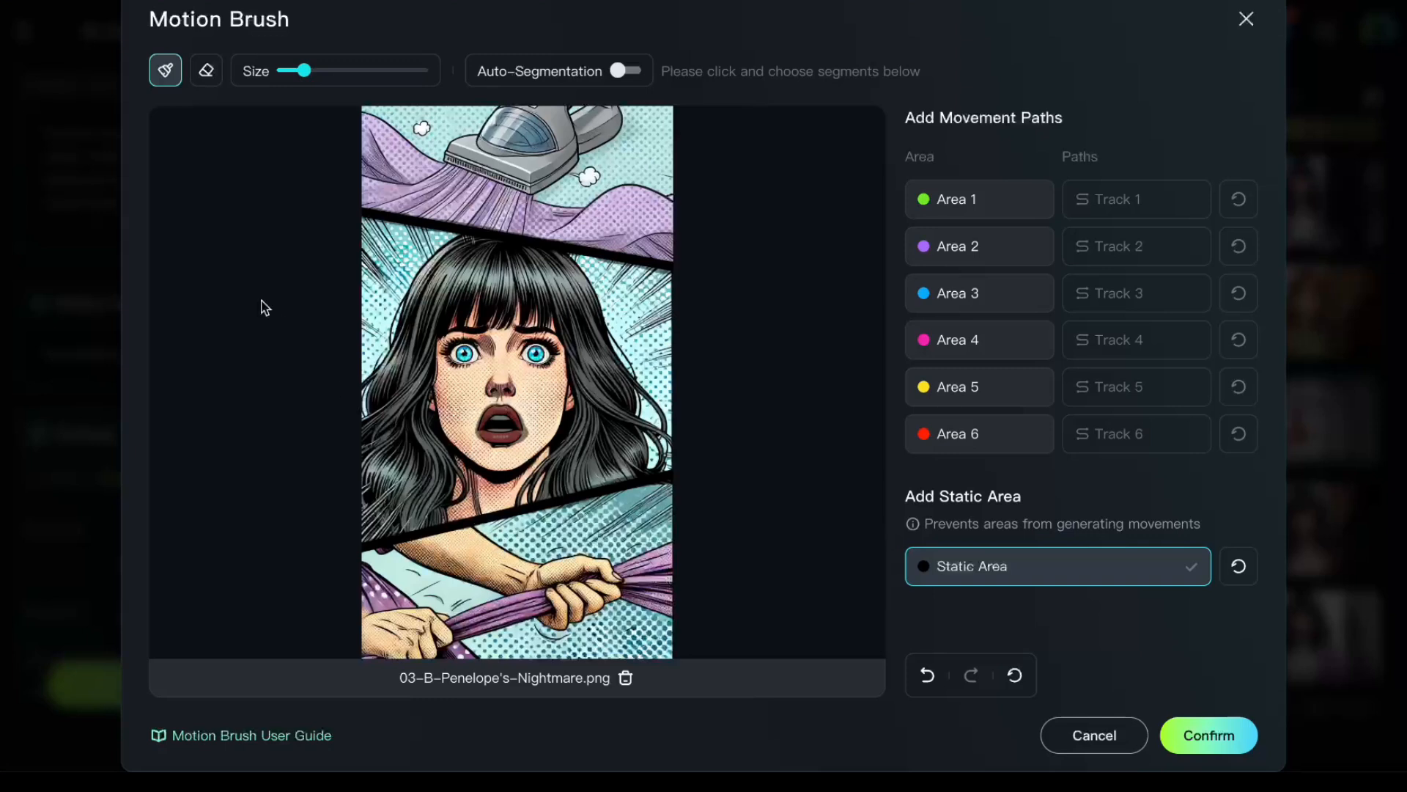
- Paint Area 1 over the arms, hands and pulled fabric in the lowest comic panel, adjusting the brush size for large and fine parts
click(972, 206)
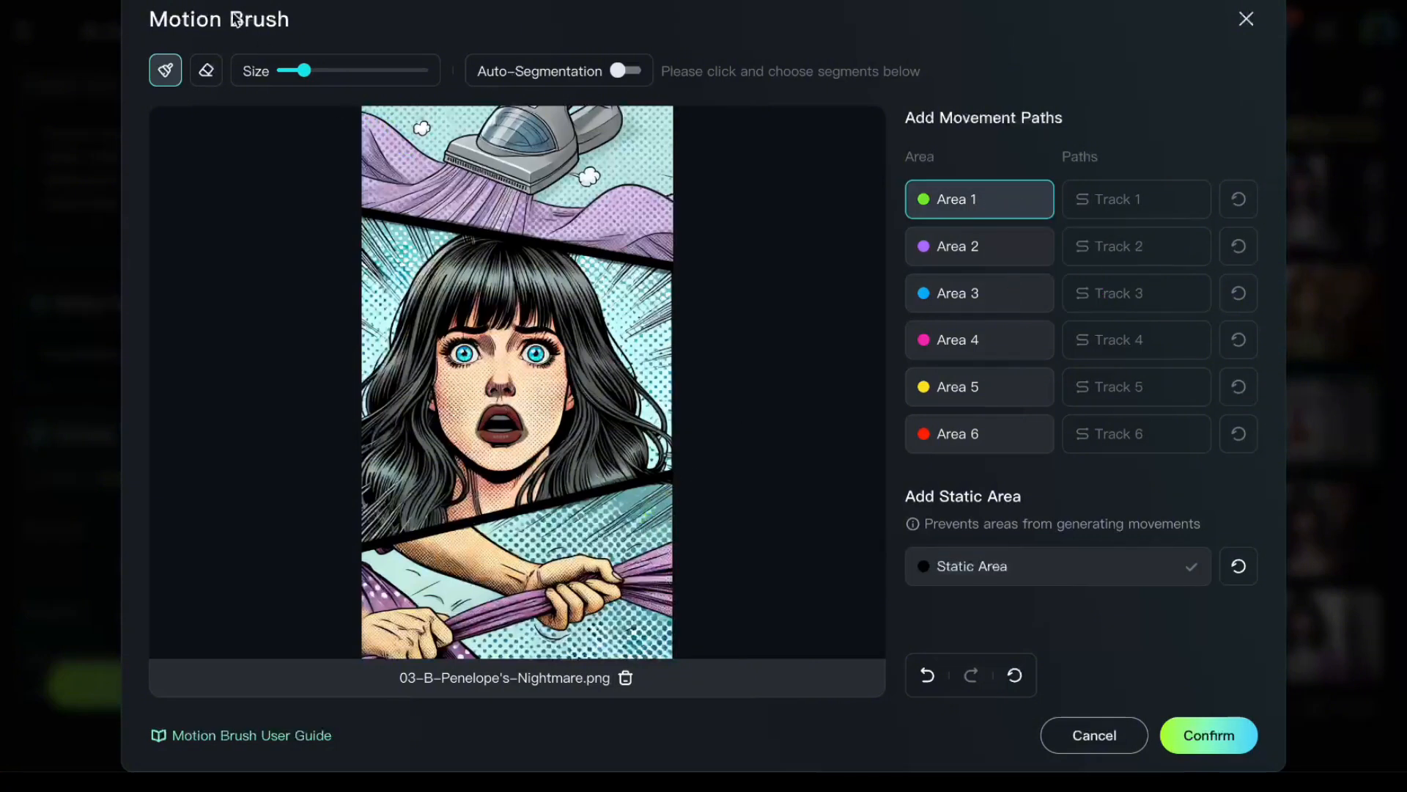
drag(304, 71, 332, 73)
mouse_move(635, 563)
mouse_down()
mouse_move(623, 572)
mouse_move(674, 568)
mouse_move(660, 593)
mouse_move(610, 584)
mouse_up()
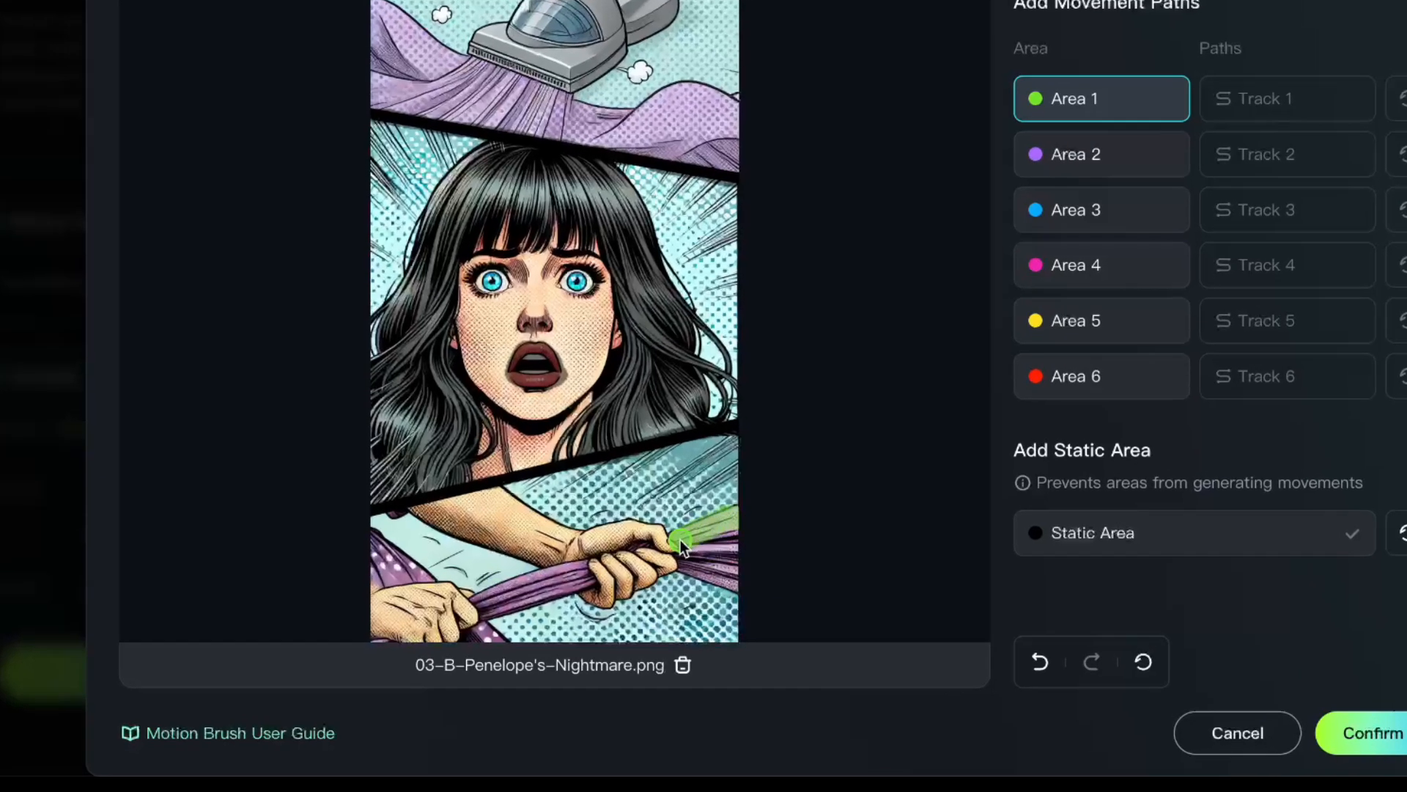
mouse_move(856, 456)
mouse_down()
mouse_move(838, 465)
mouse_move(578, 355)
mouse_move(507, 380)
mouse_move(594, 513)
mouse_move(438, 512)
mouse_move(455, 470)
mouse_move(500, 576)
mouse_move(607, 590)
mouse_up()
drag(330, 70, 300, 70)
drag(431, 376, 441, 387)
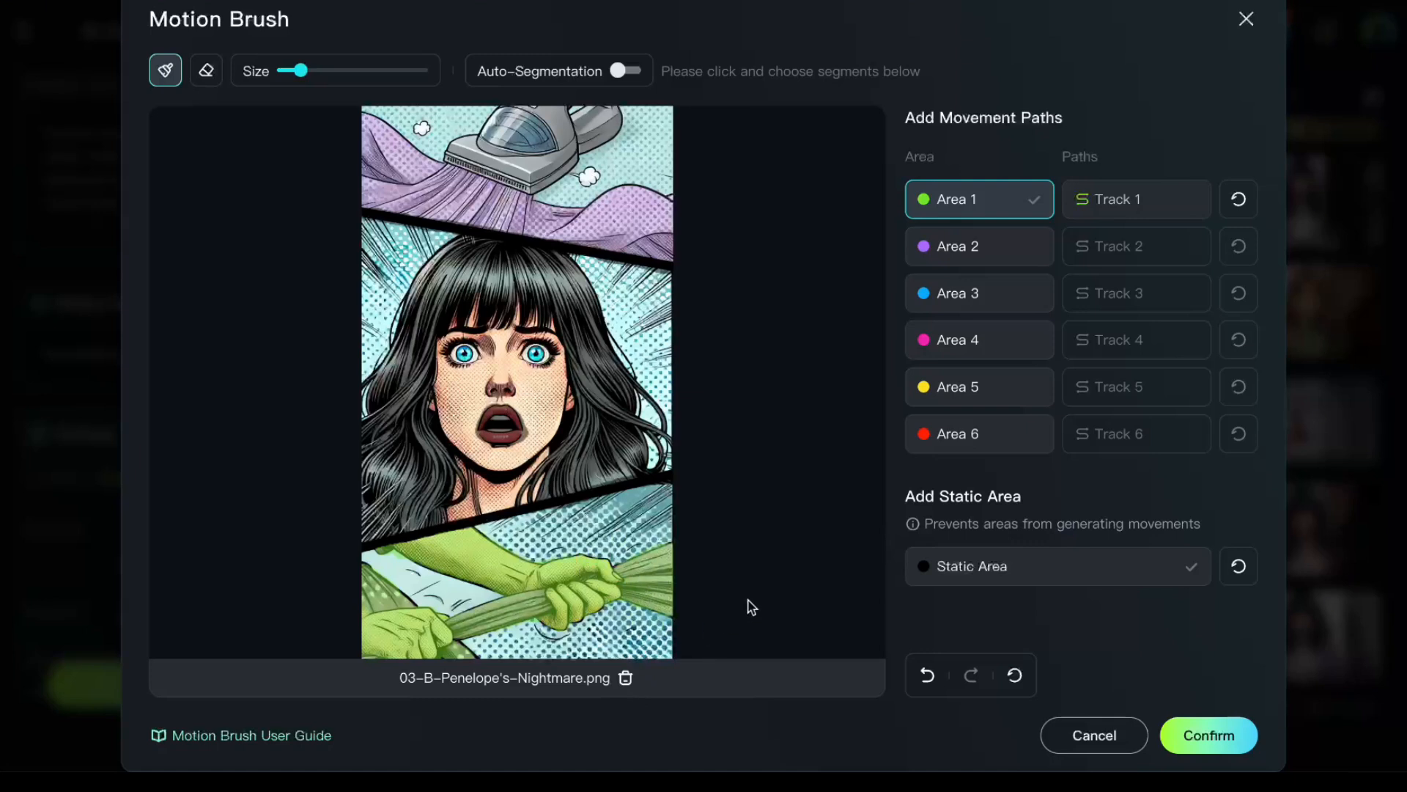
- Draw the Track 1 path from the hand on the right down and left to the other hand, replacing the first attempt
click(1153, 207)
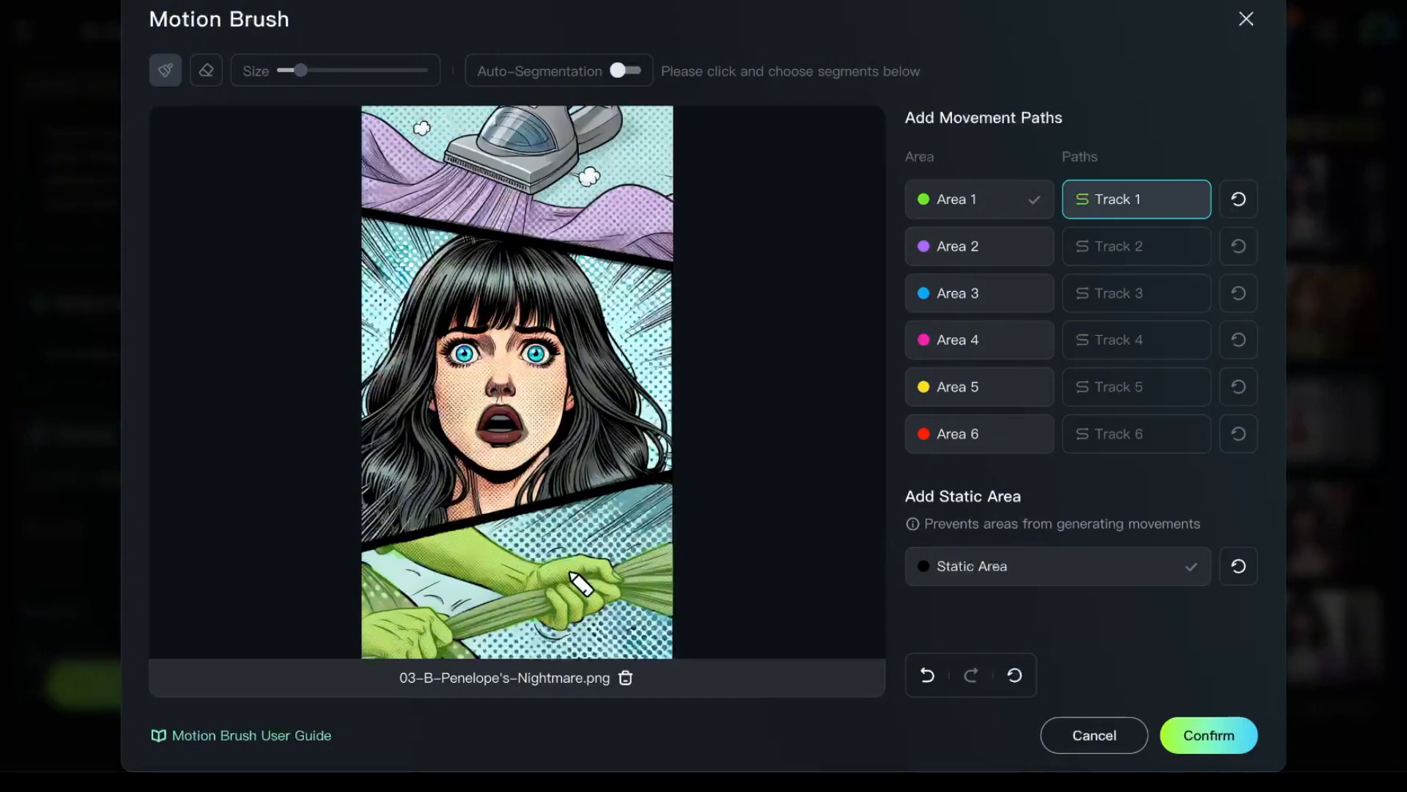
mouse_move(569, 568)
mouse_down()
mouse_move(464, 596)
mouse_move(448, 620)
mouse_move(440, 589)
mouse_up()
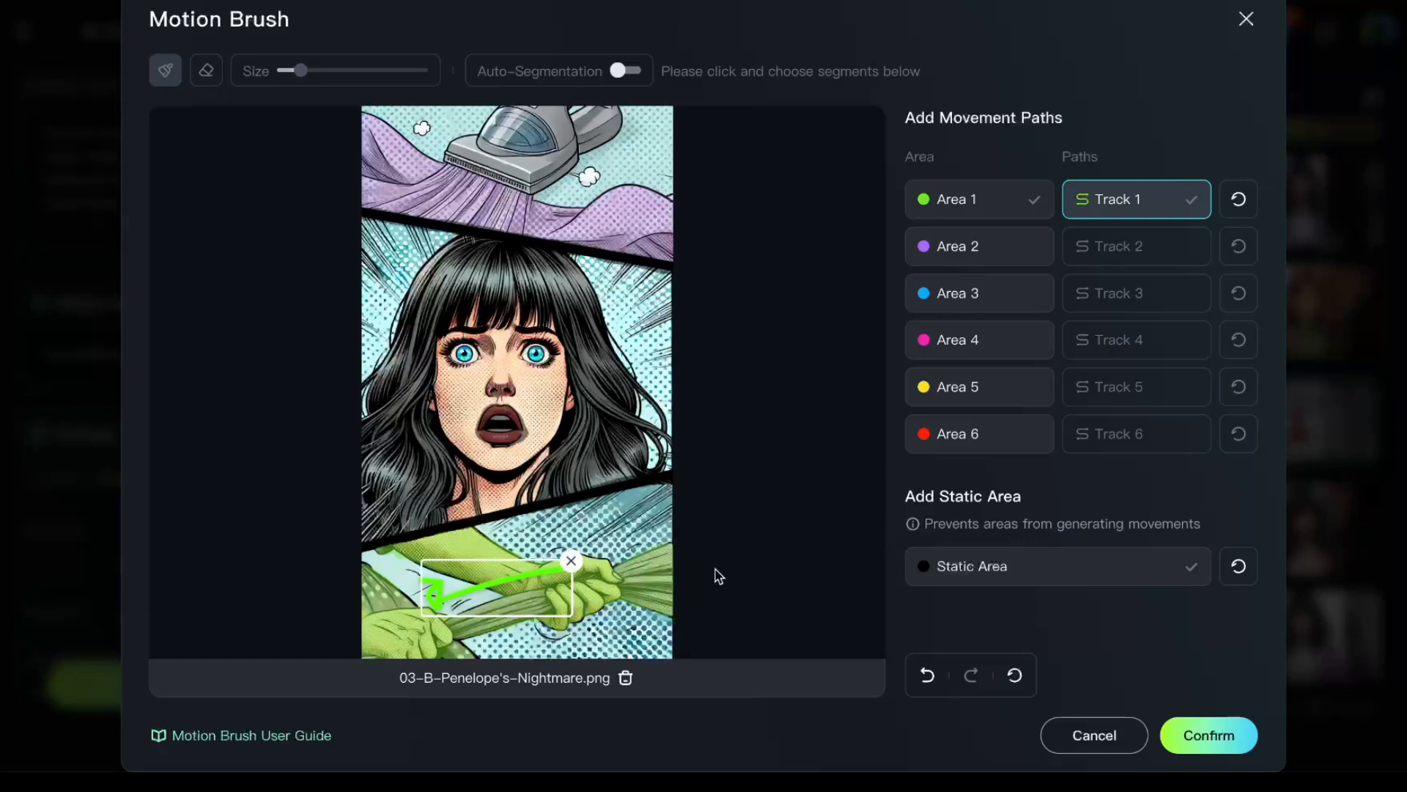
click(571, 561)
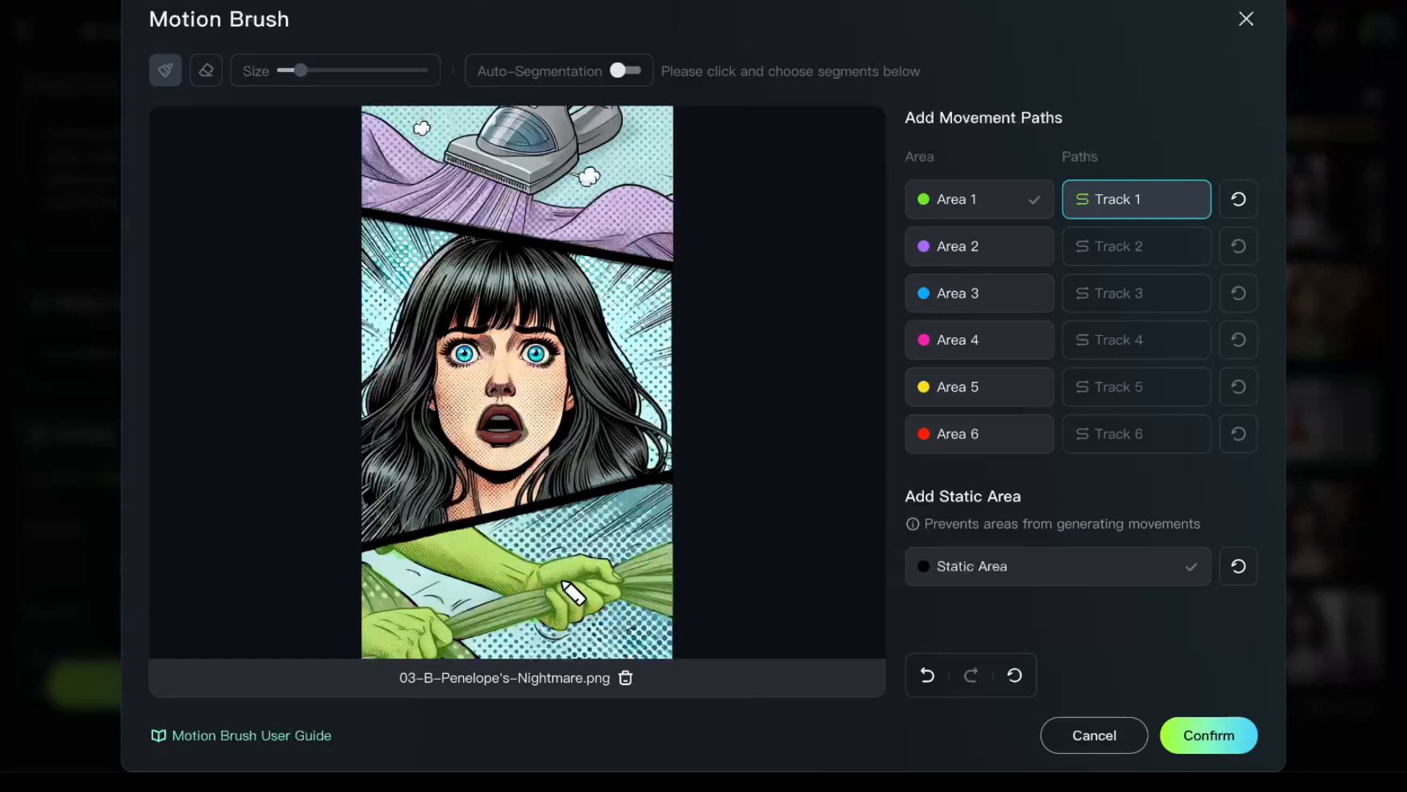
drag(562, 575, 440, 618)
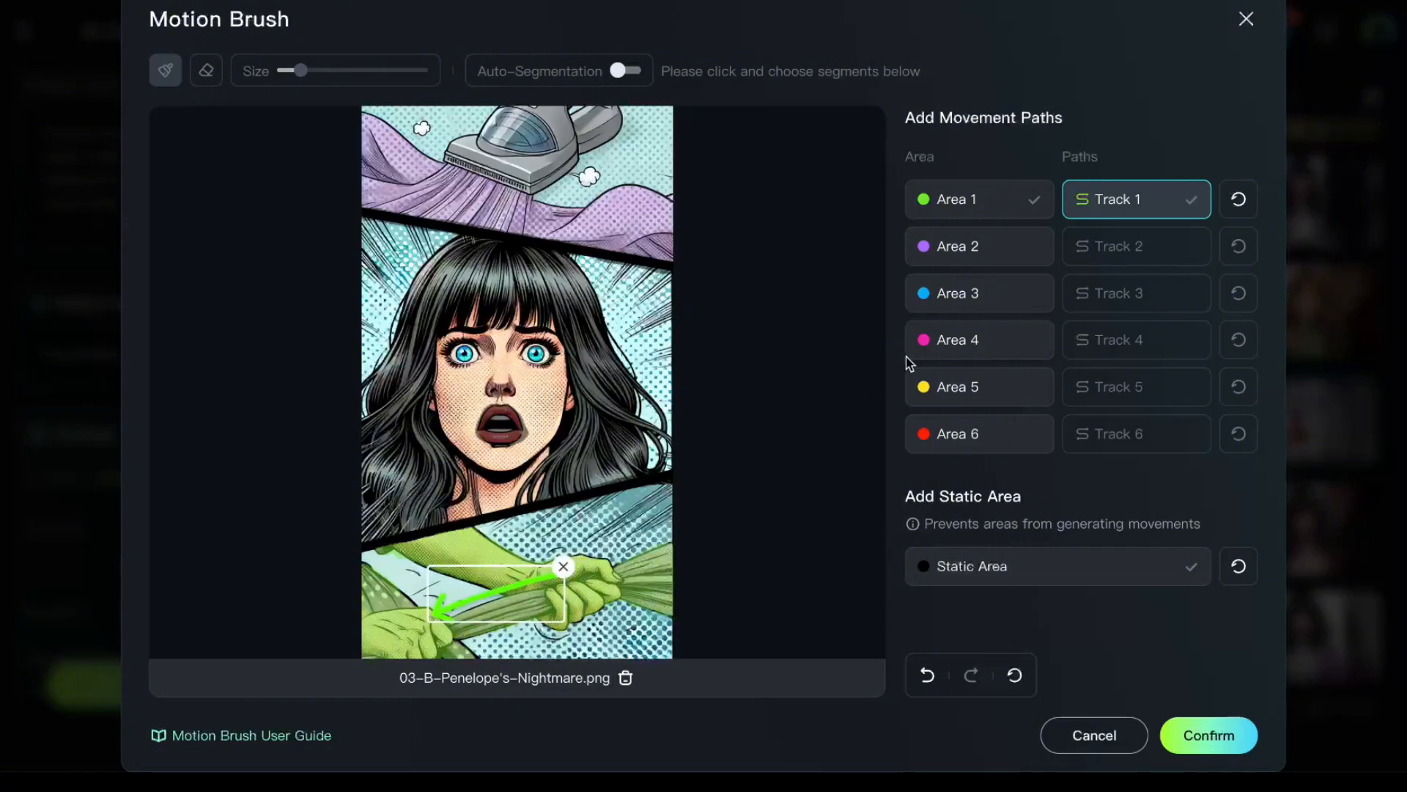
- Paint Area 2 over the fabric being sucked into the vacuum and draw Track 2 diagonally up toward the nozzle
click(993, 244)
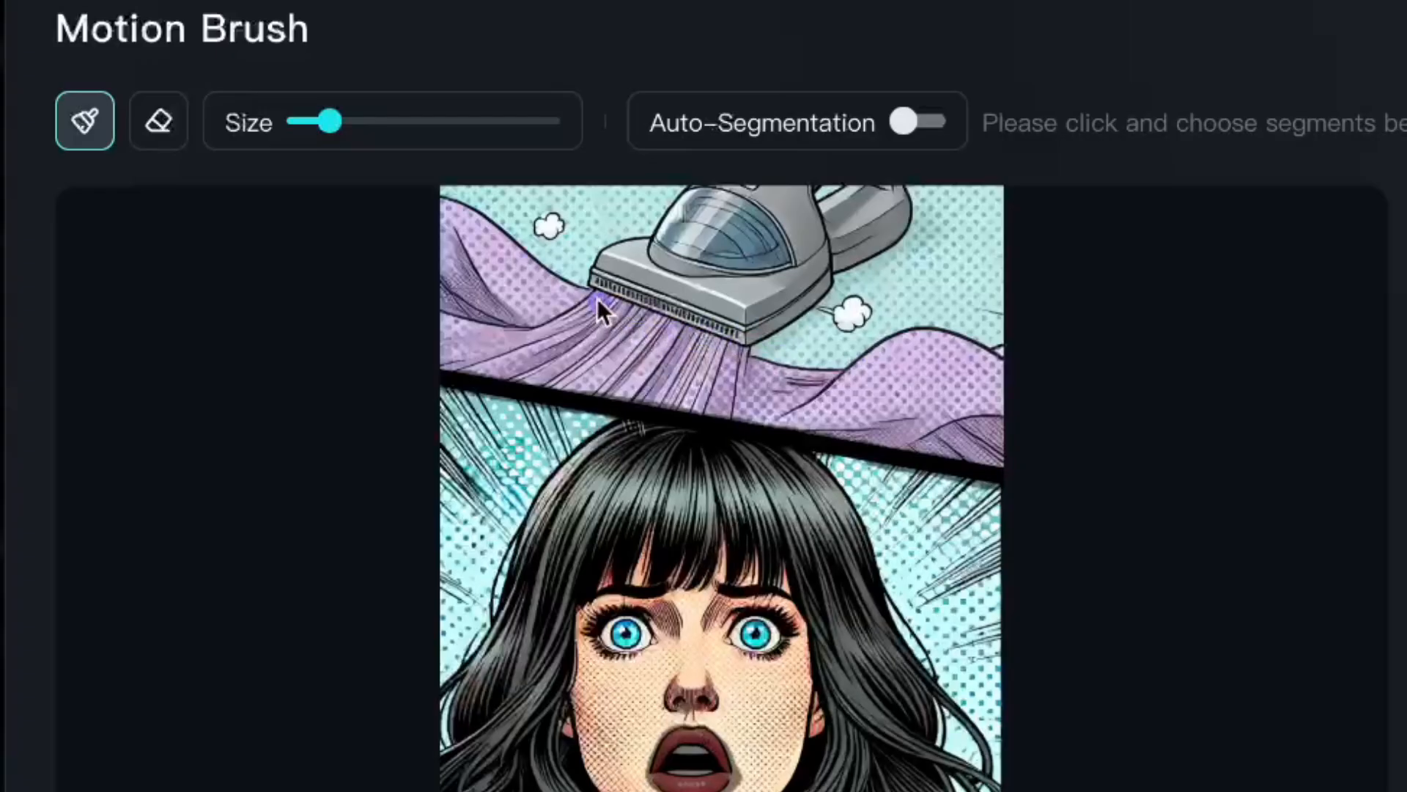
drag(448, 168, 484, 181)
mouse_move(717, 341)
mouse_down()
mouse_move(731, 387)
mouse_move(695, 399)
mouse_move(498, 366)
mouse_move(544, 341)
mouse_move(541, 359)
mouse_move(579, 360)
mouse_move(644, 332)
mouse_move(593, 365)
mouse_move(542, 352)
mouse_move(554, 352)
mouse_up()
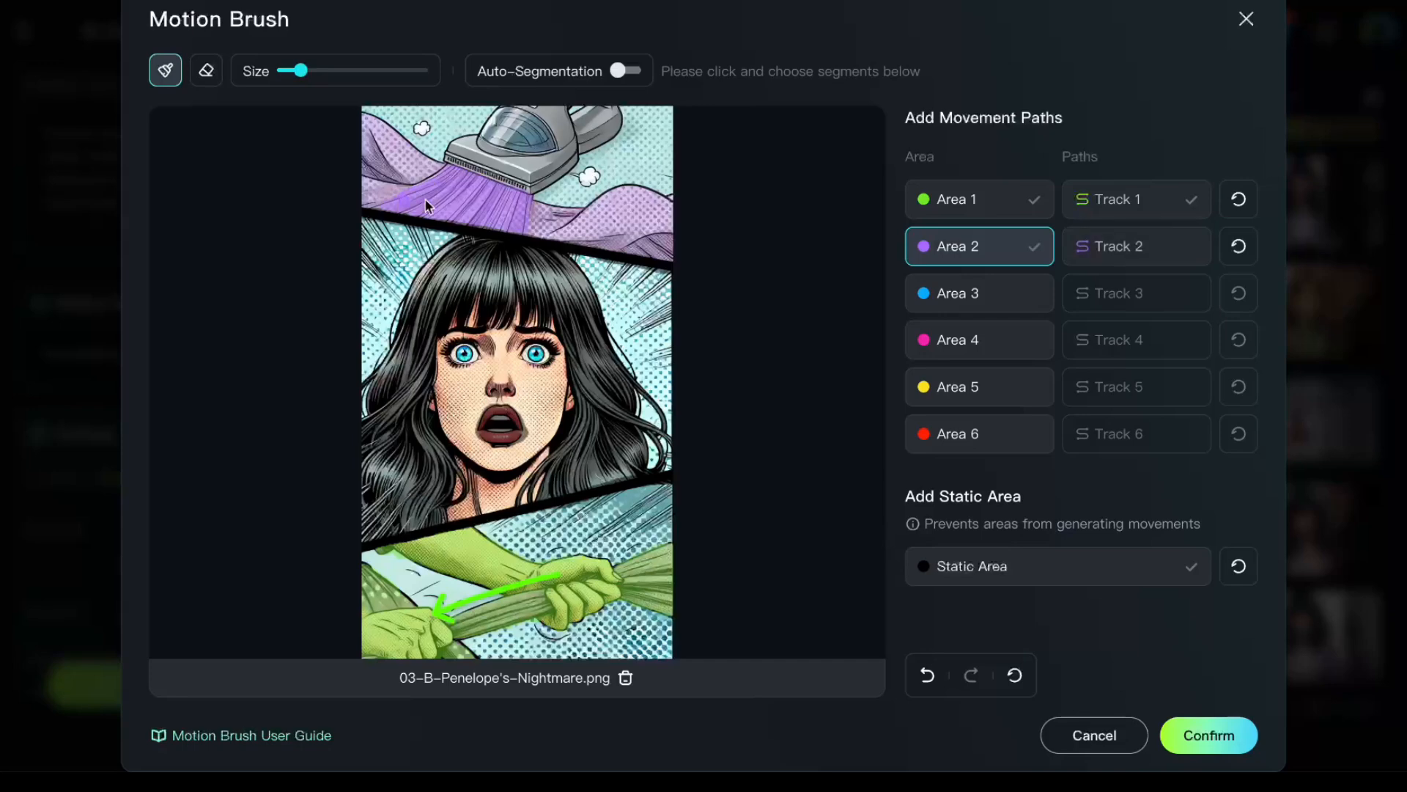
click(1153, 248)
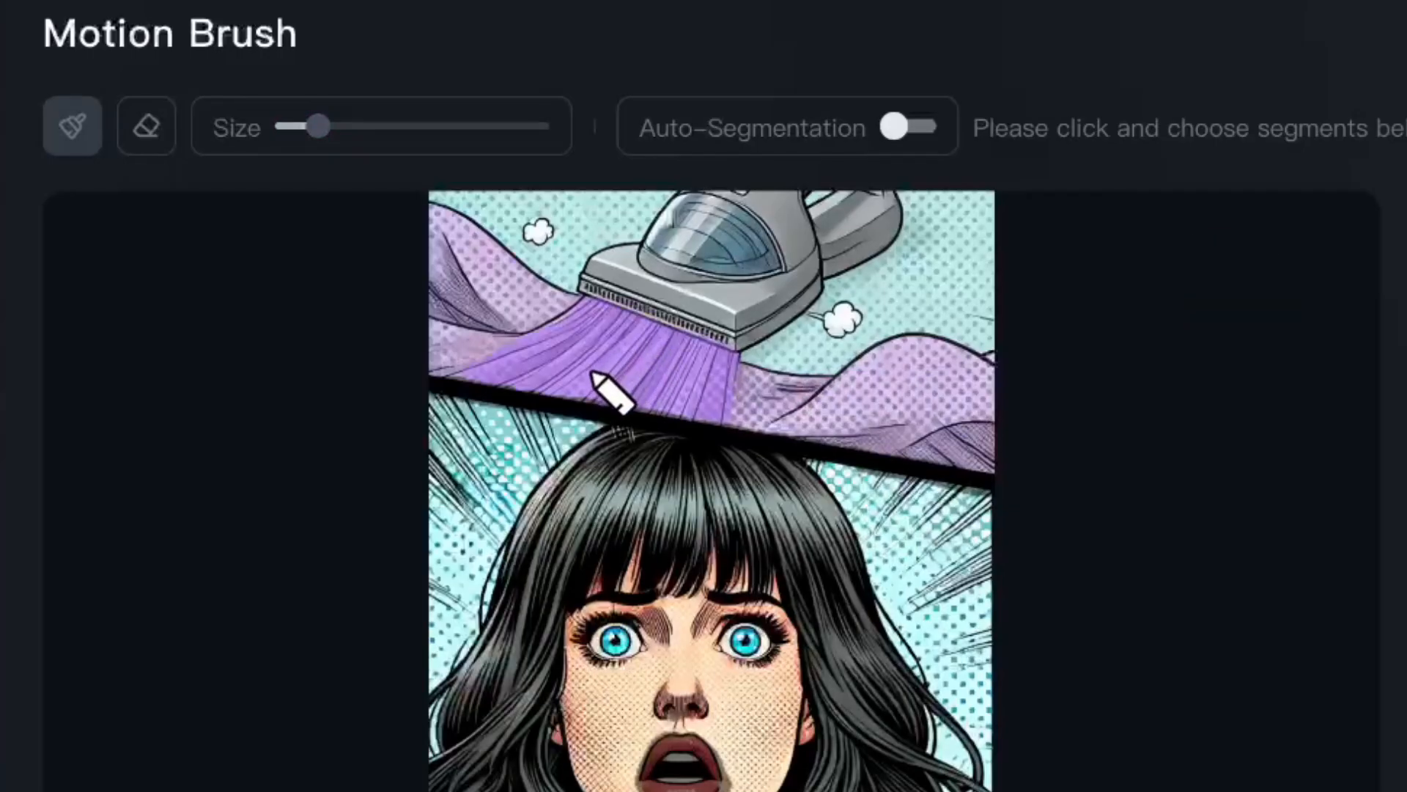
mouse_move(585, 383)
mouse_down()
mouse_move(636, 351)
mouse_move(631, 336)
mouse_up()
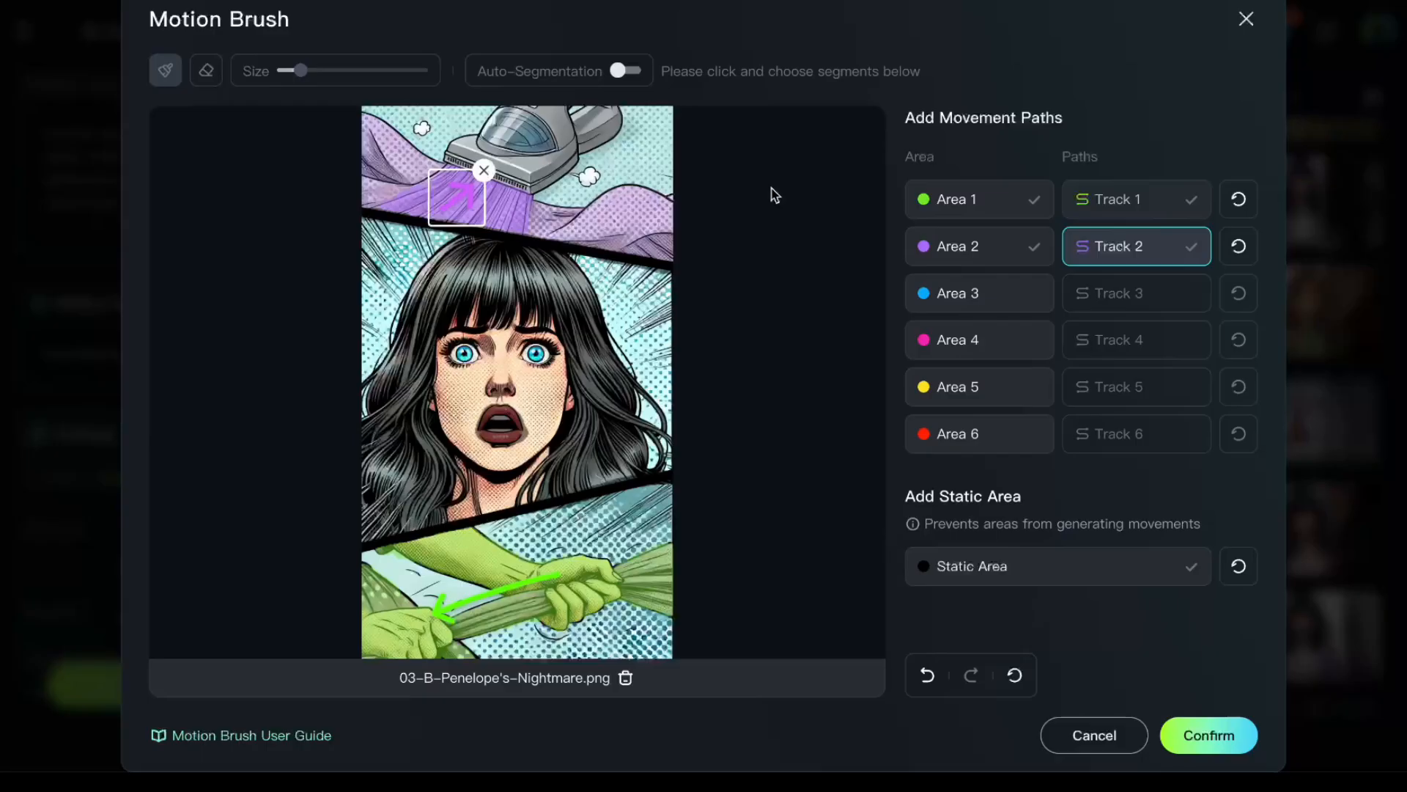
- Paint the whole vacuum cleaner, including its nozzle, window and handle, as Static Area with a larger brush, and clean up the edges
click(1041, 564)
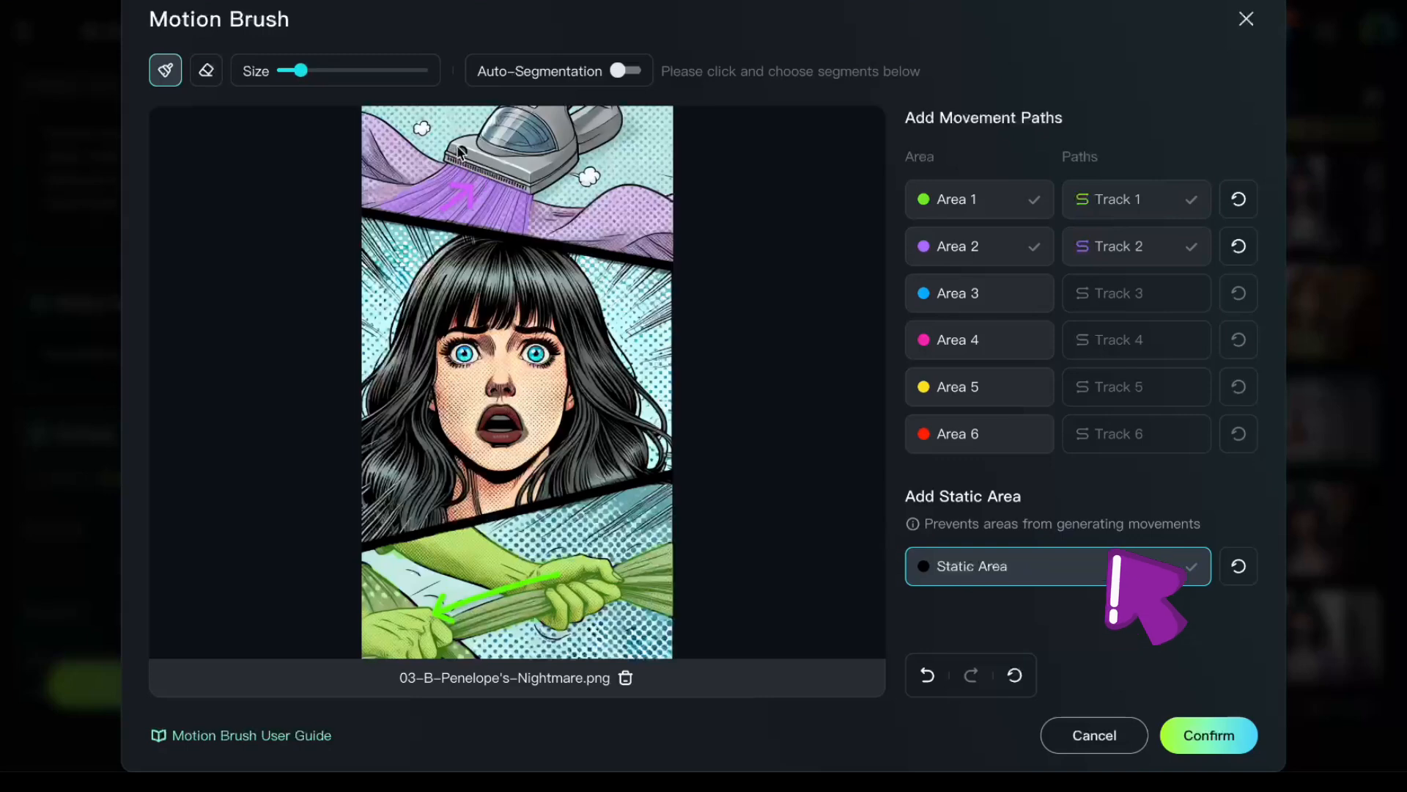
drag(301, 70, 304, 71)
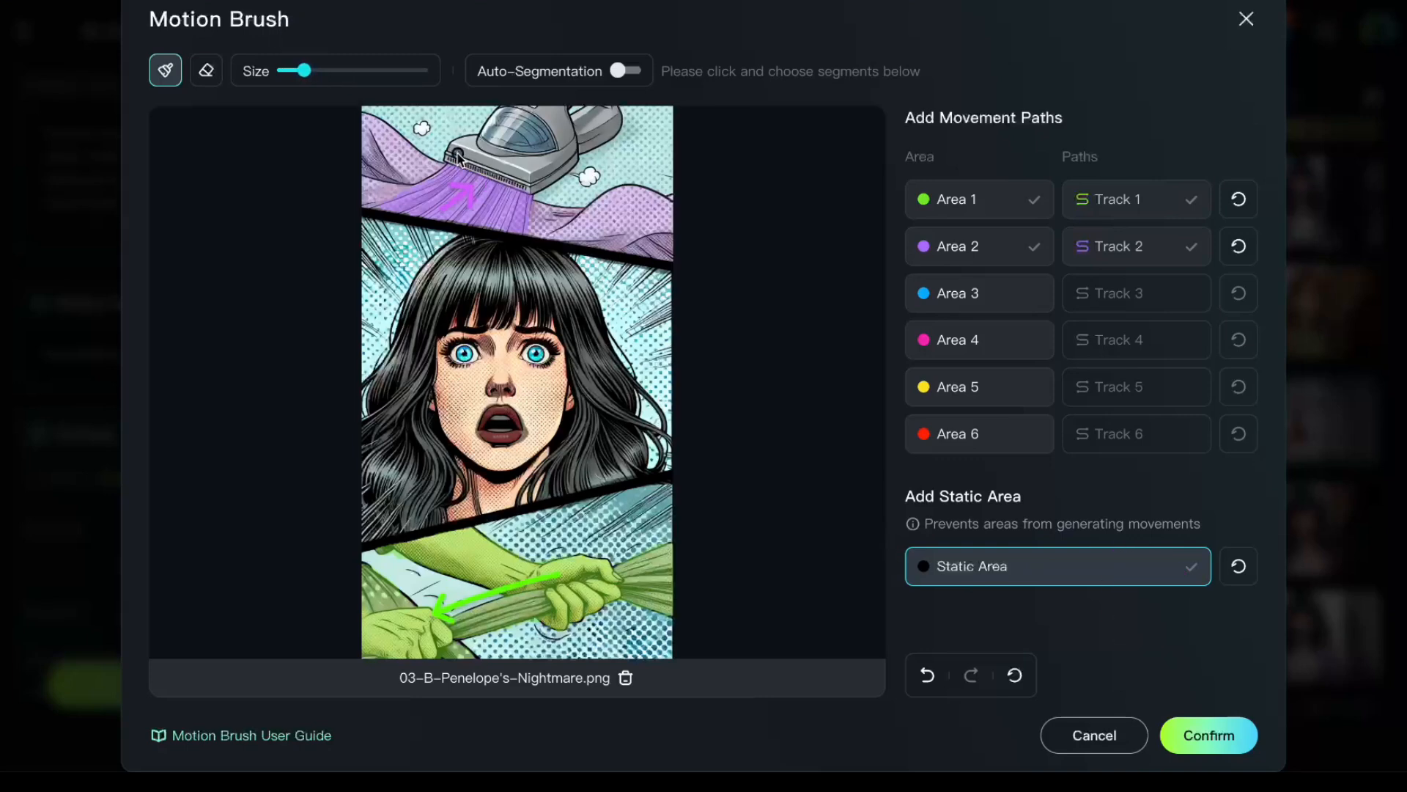
mouse_move(450, 156)
mouse_down()
mouse_move(481, 167)
mouse_move(453, 161)
mouse_up()
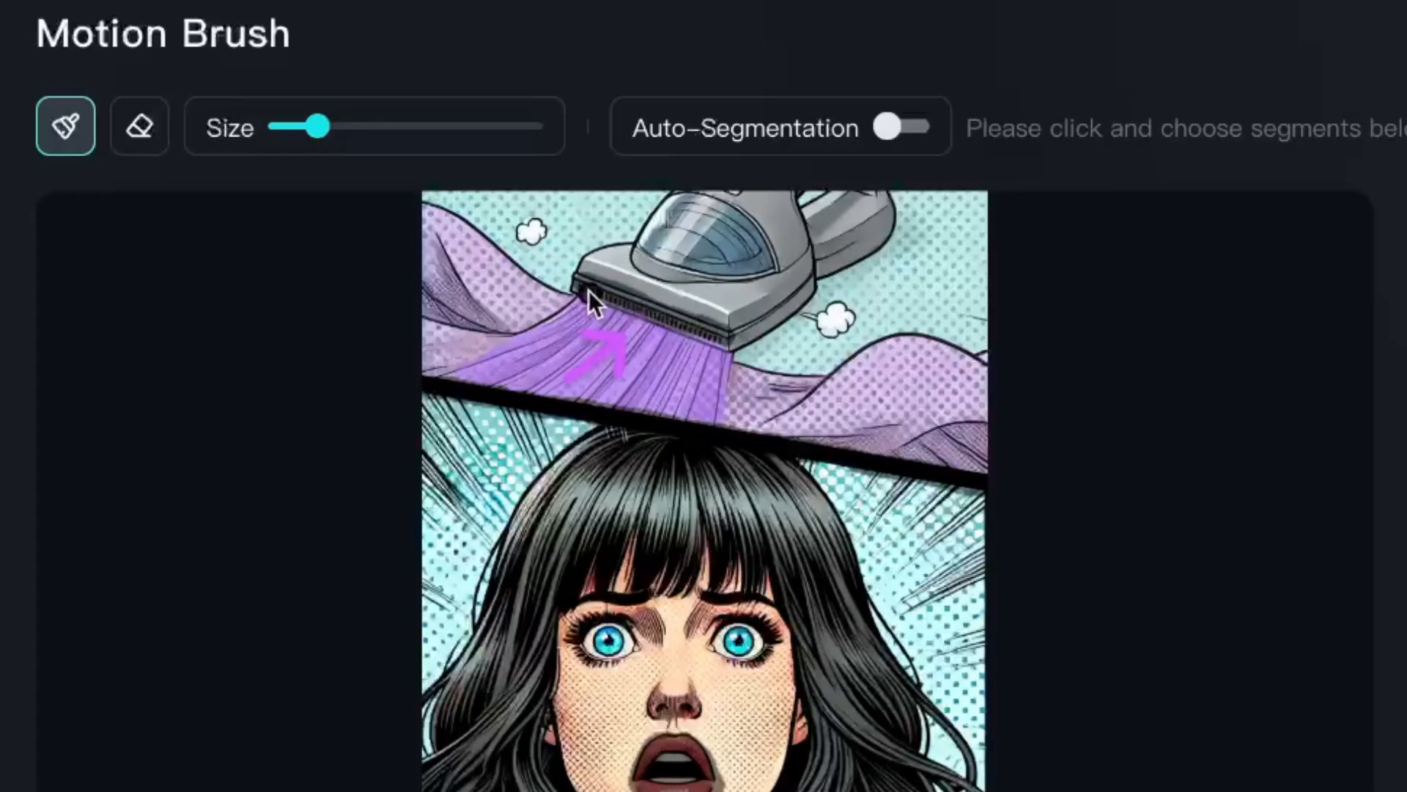
drag(304, 70, 324, 71)
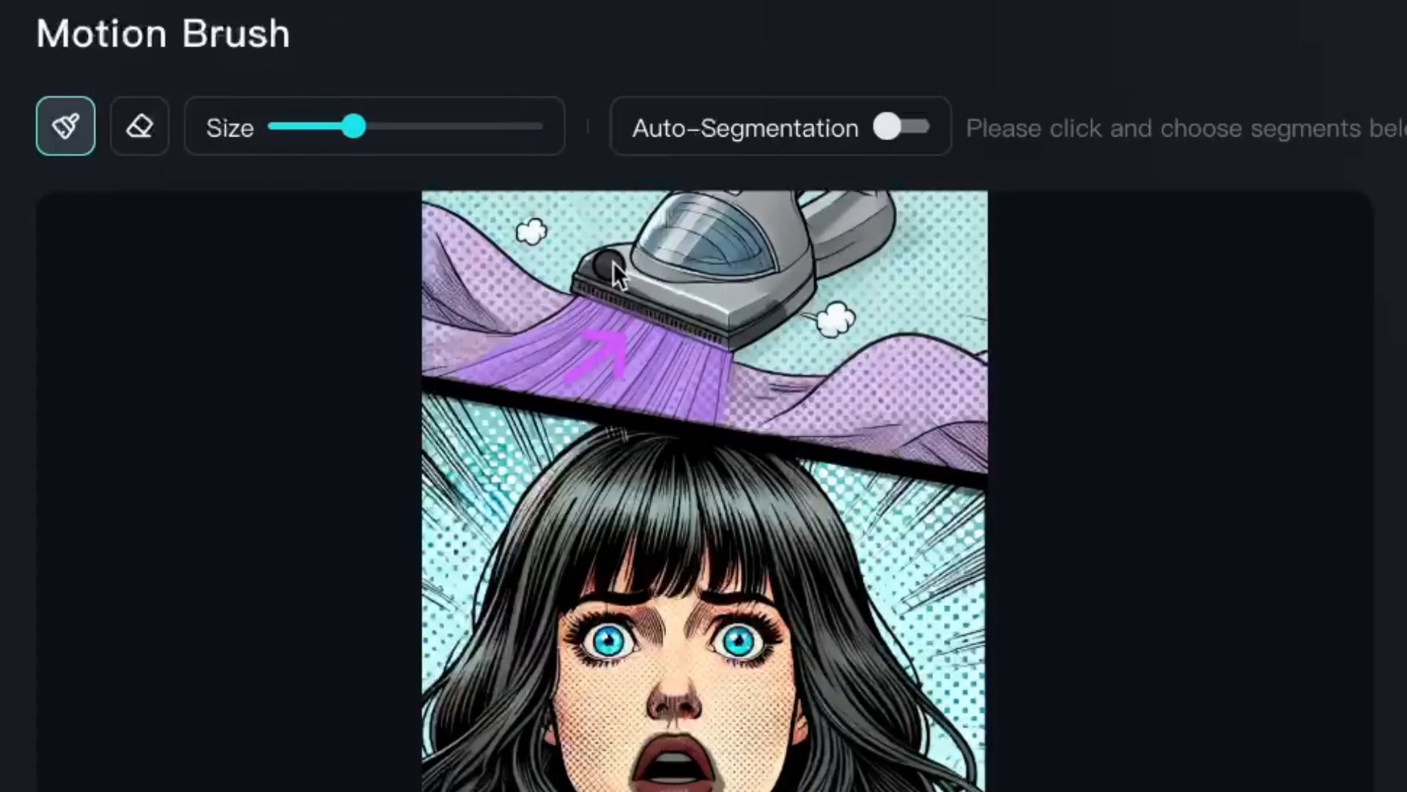
drag(613, 262, 799, 270)
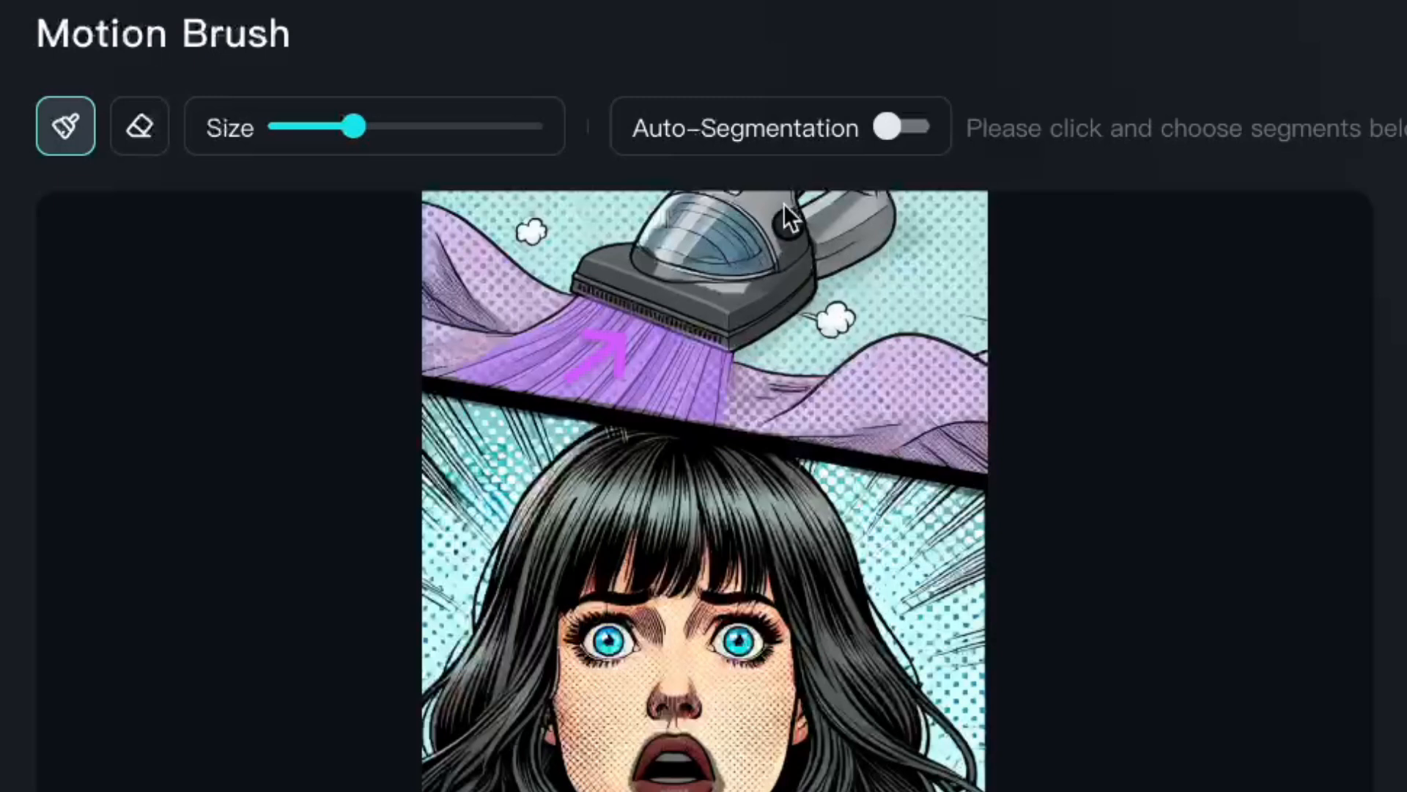
mouse_move(784, 204)
mouse_down()
mouse_move(649, 260)
mouse_move(765, 209)
mouse_move(730, 185)
mouse_move(653, 247)
mouse_move(743, 195)
mouse_move(656, 235)
mouse_up()
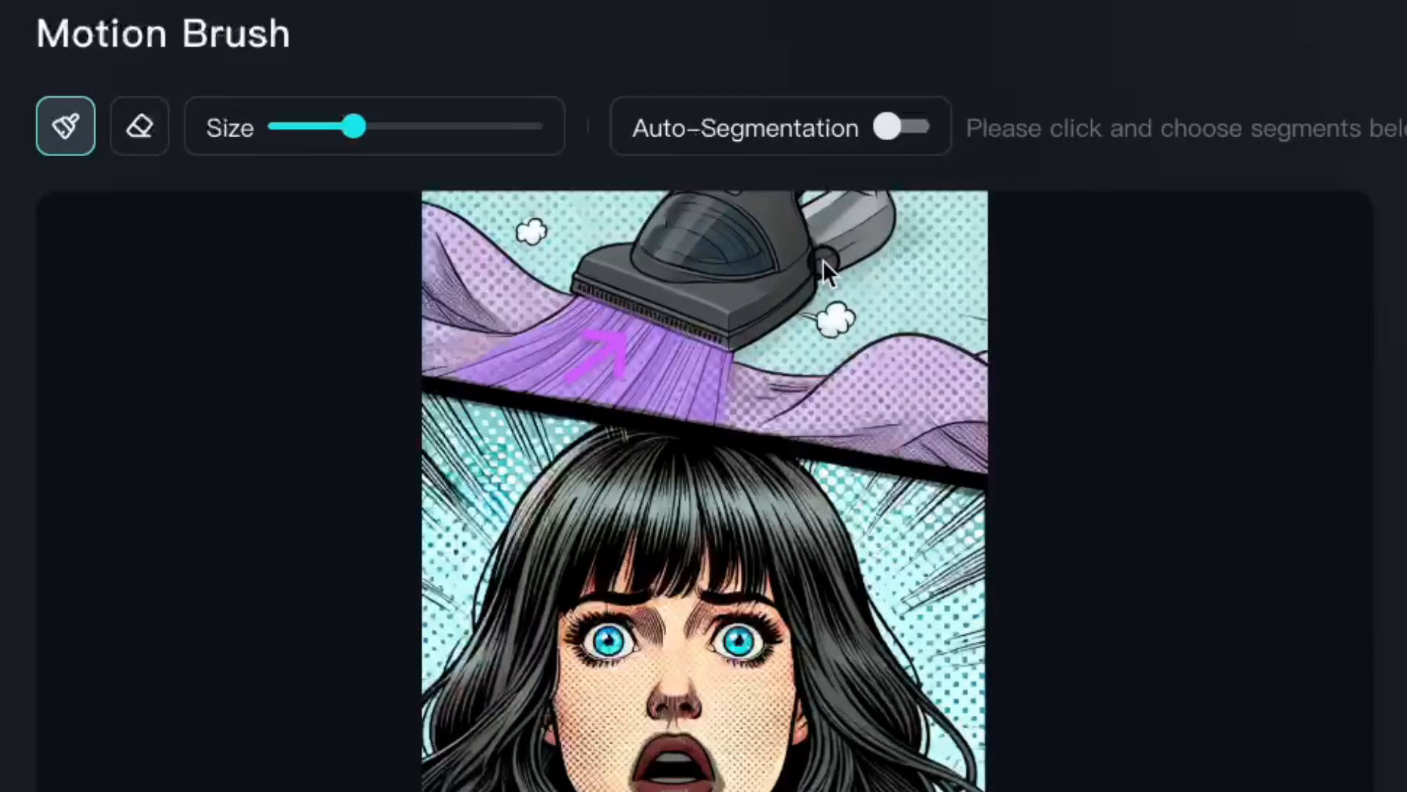
click(140, 123)
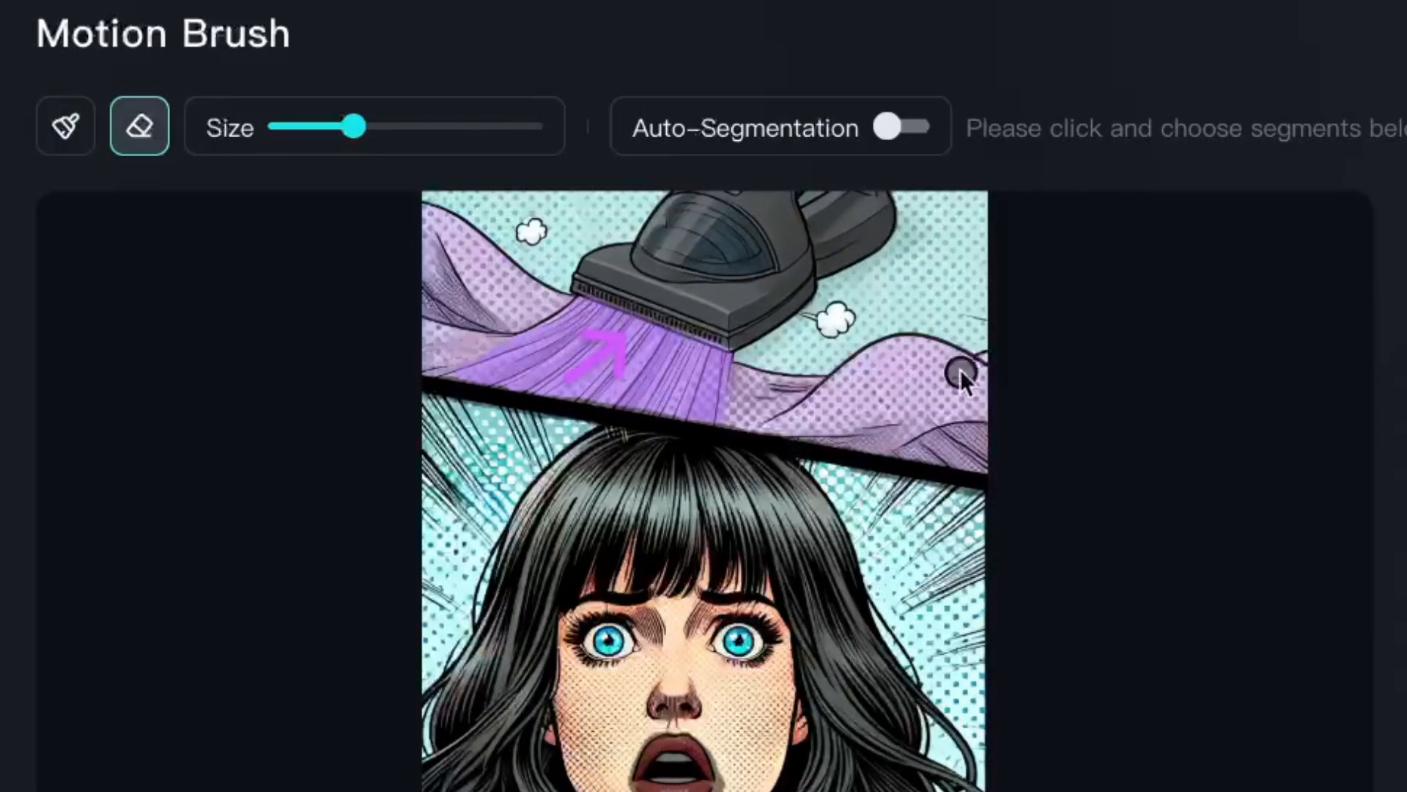
click(67, 132)
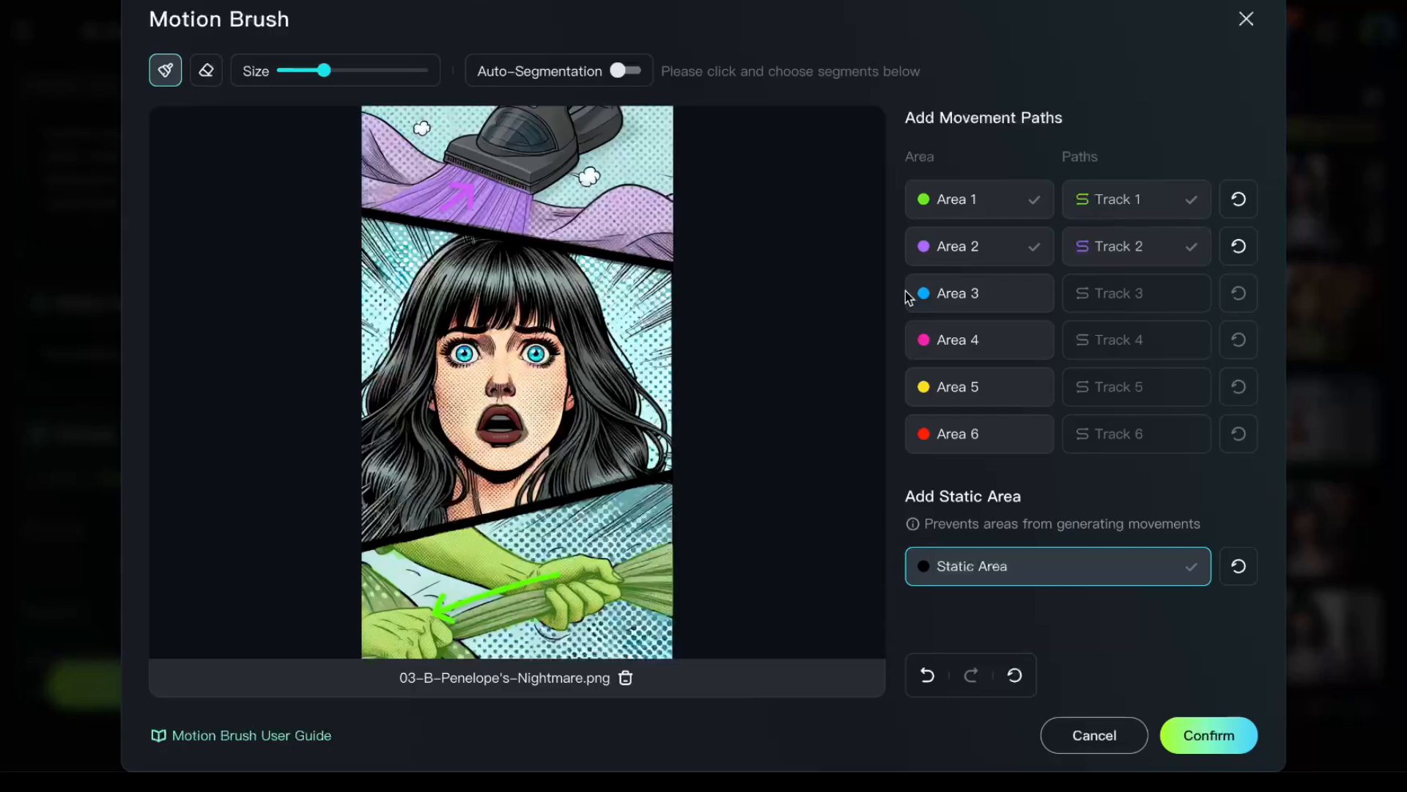
- Paint Area 3 over the fabric to the left of the vacuum nozzle using a slightly smaller brush
click(955, 308)
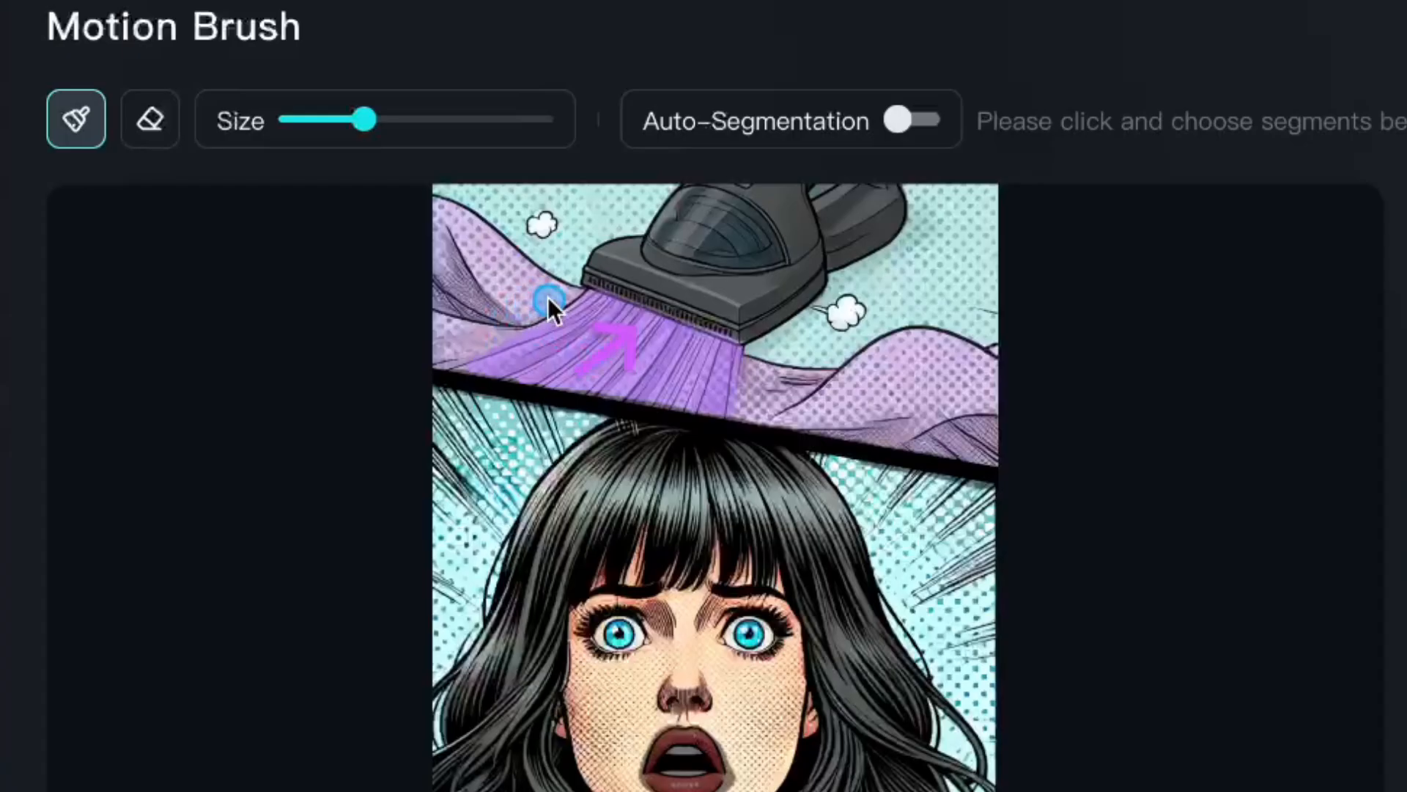
drag(324, 71, 319, 72)
drag(356, 122, 346, 120)
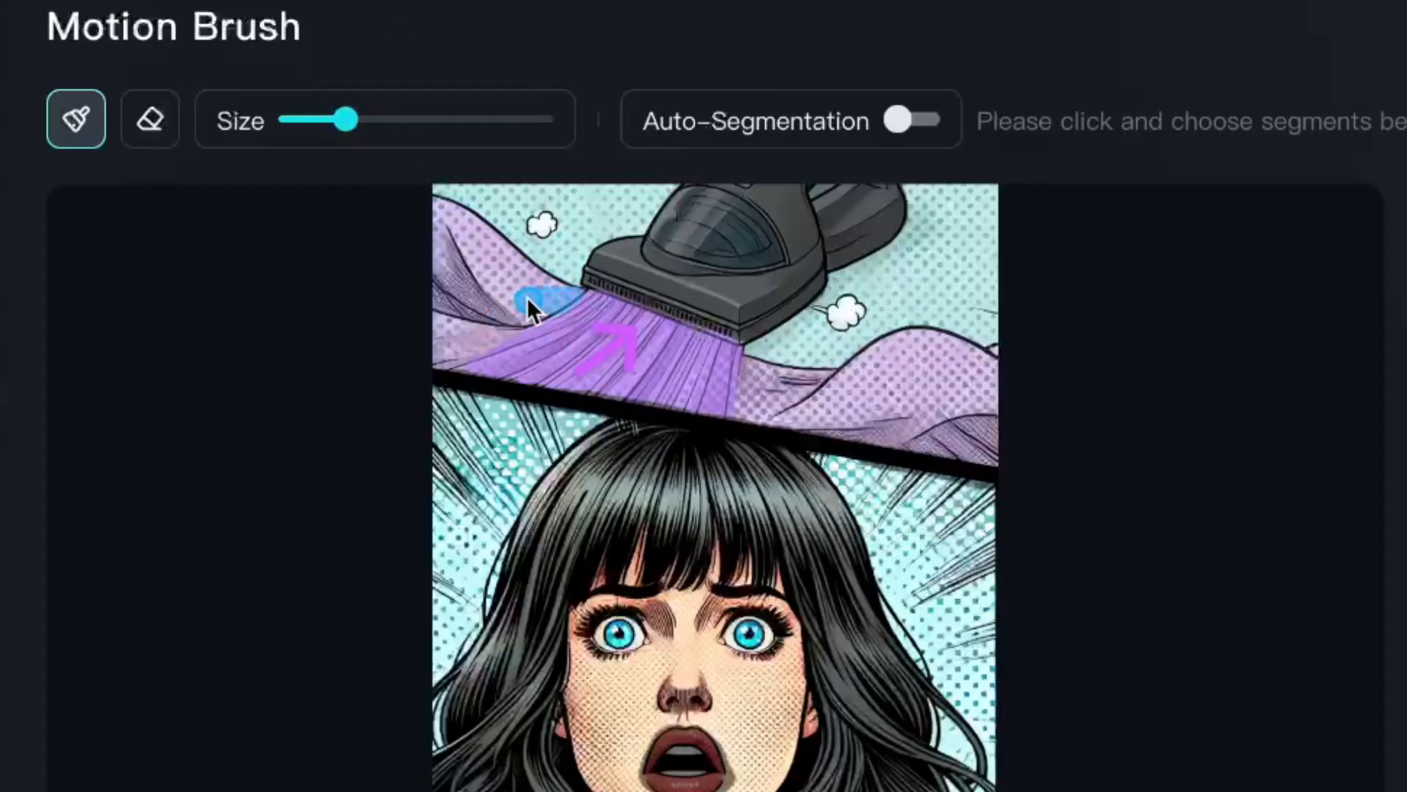
mouse_move(527, 297)
mouse_down()
mouse_move(516, 266)
mouse_move(438, 207)
mouse_up()
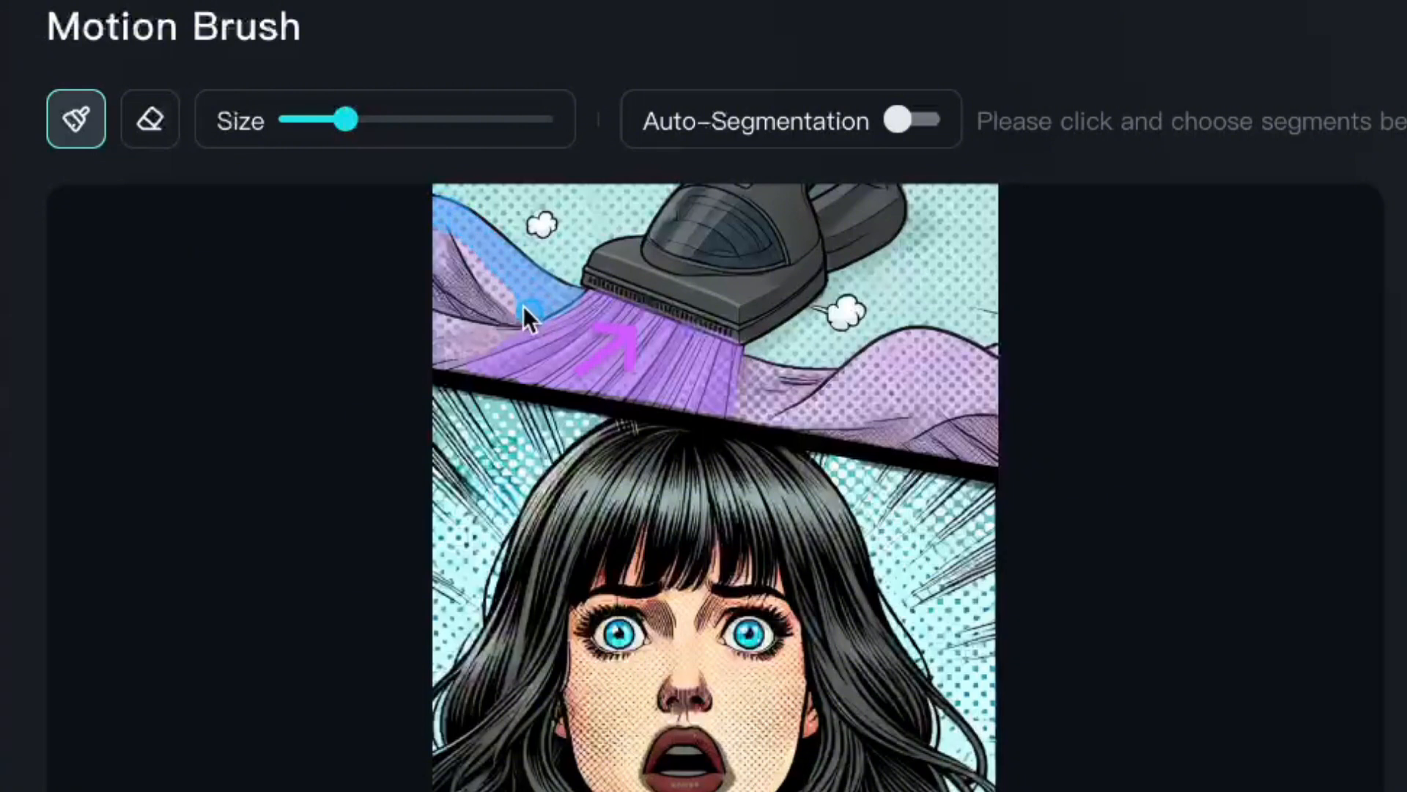
mouse_move(523, 305)
mouse_down()
mouse_move(434, 237)
mouse_move(520, 306)
mouse_up()
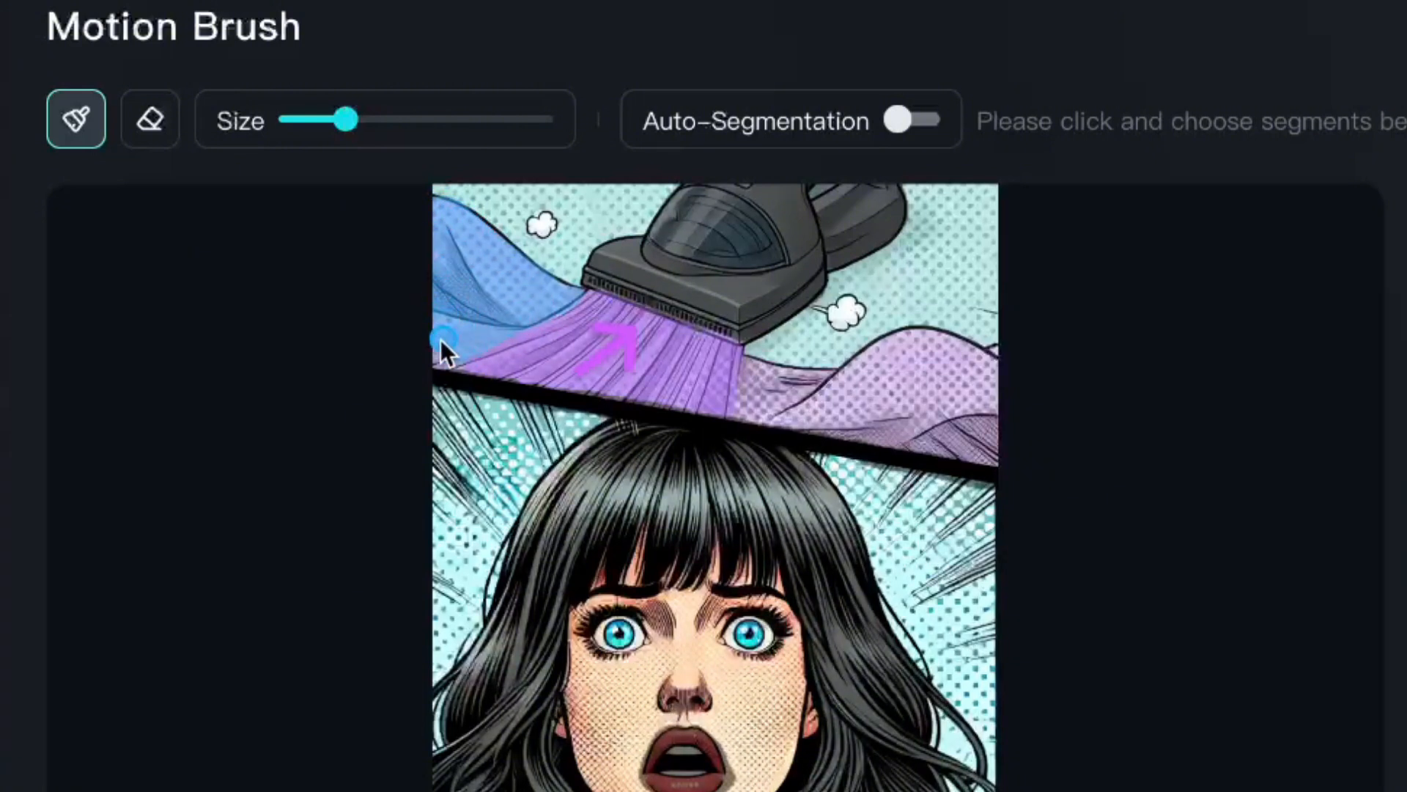
drag(441, 340, 444, 355)
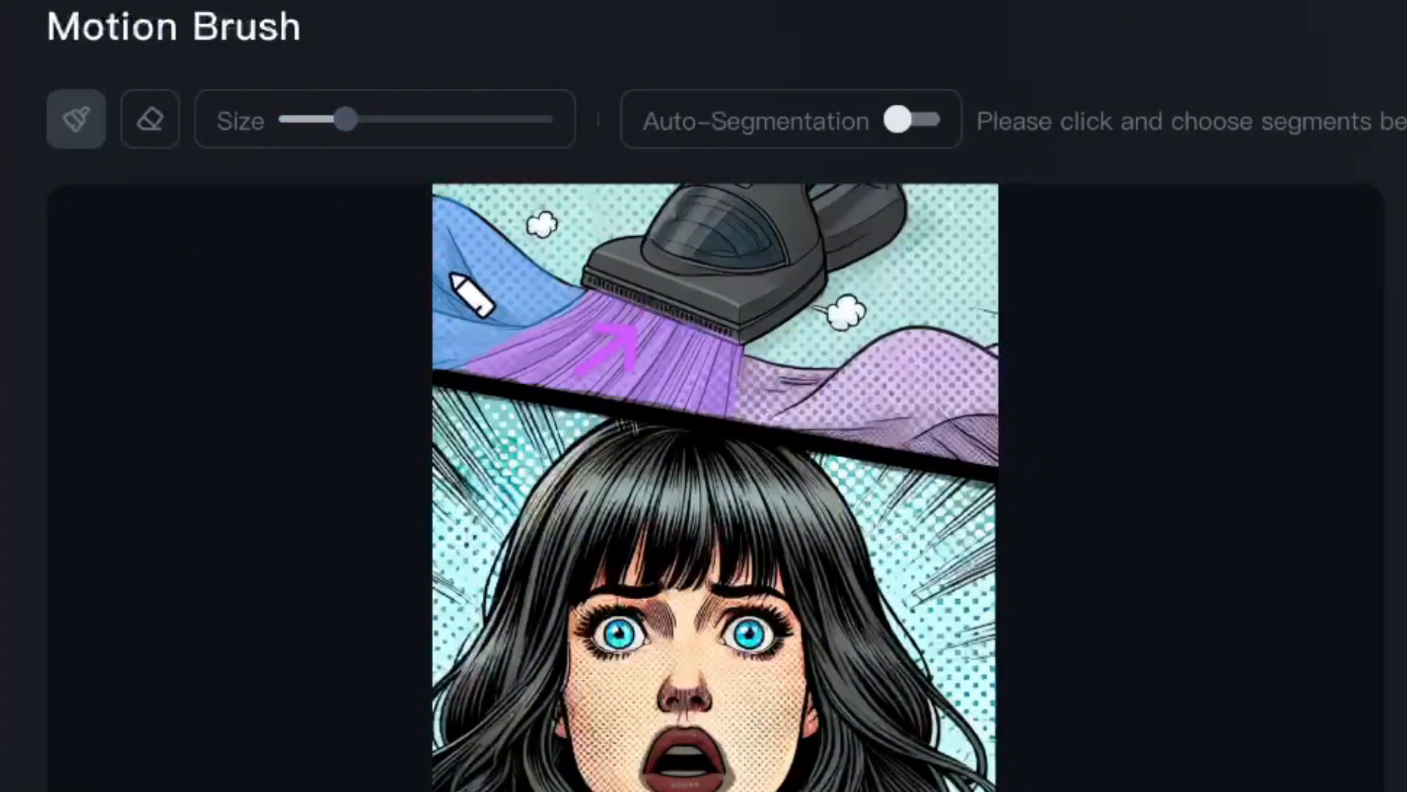
- Draw the Track 3 path from the image's left edge toward the vacuum nozzle, and paint Area 4 over the fabric right of the nozzle
drag(452, 277, 526, 301)
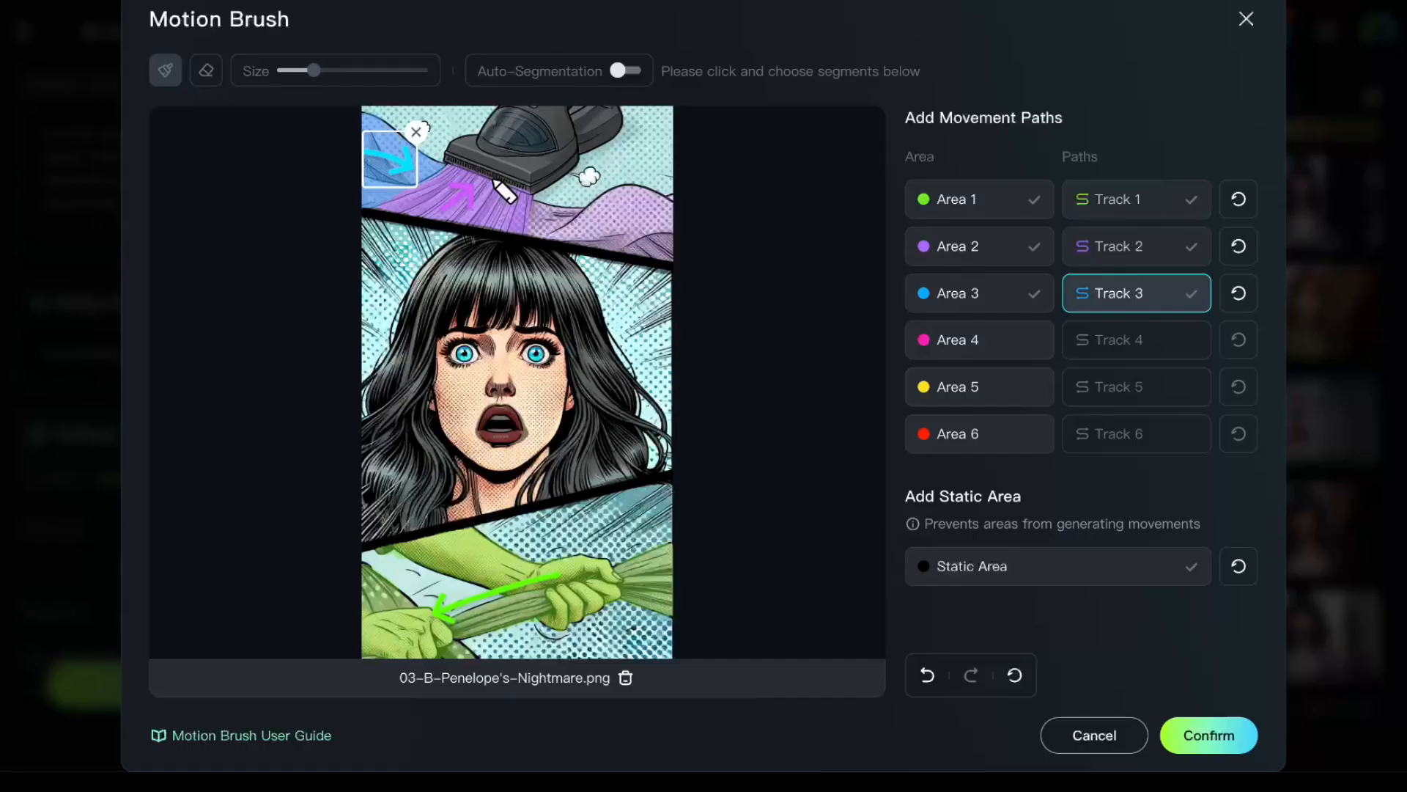
click(967, 335)
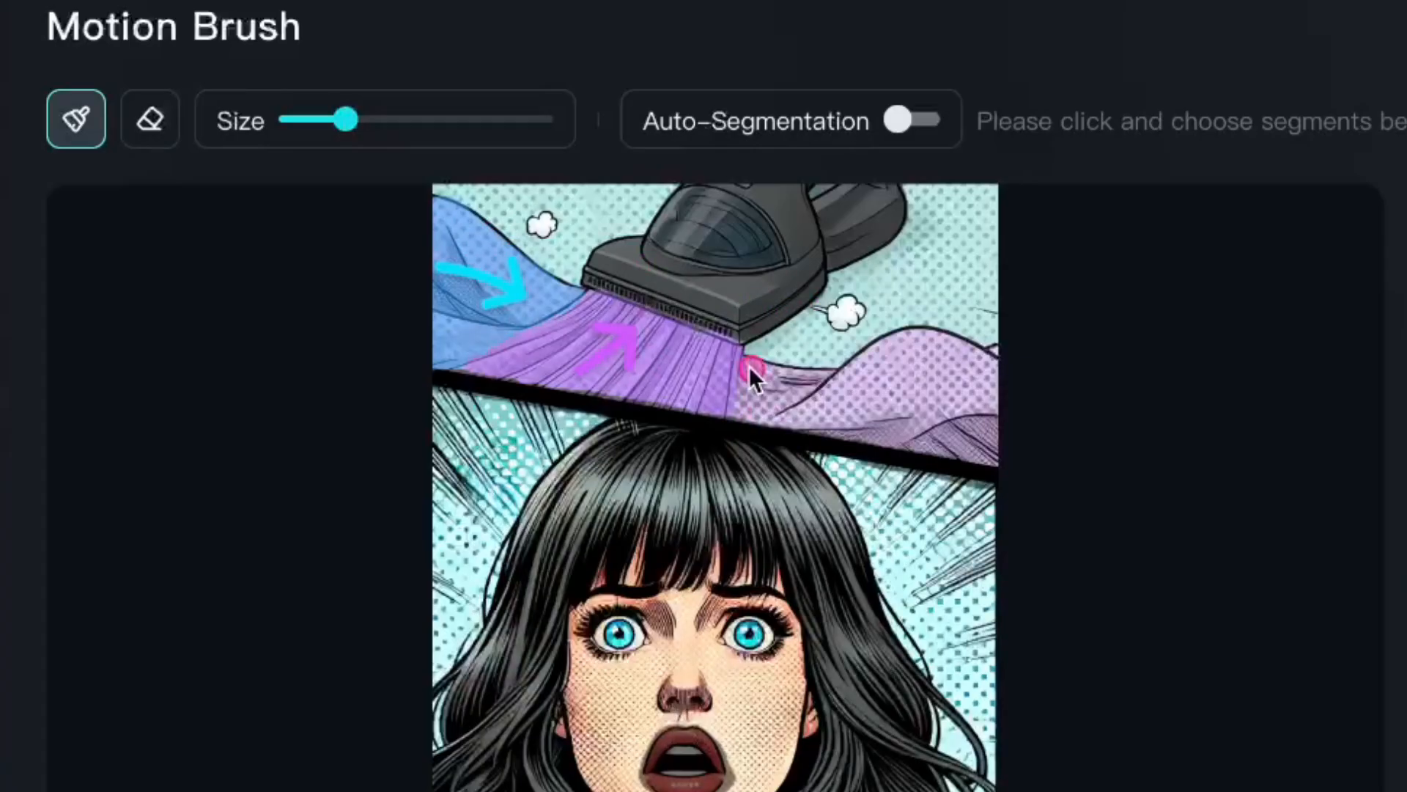
mouse_move(749, 367)
mouse_down()
mouse_move(806, 378)
mouse_move(881, 353)
mouse_up()
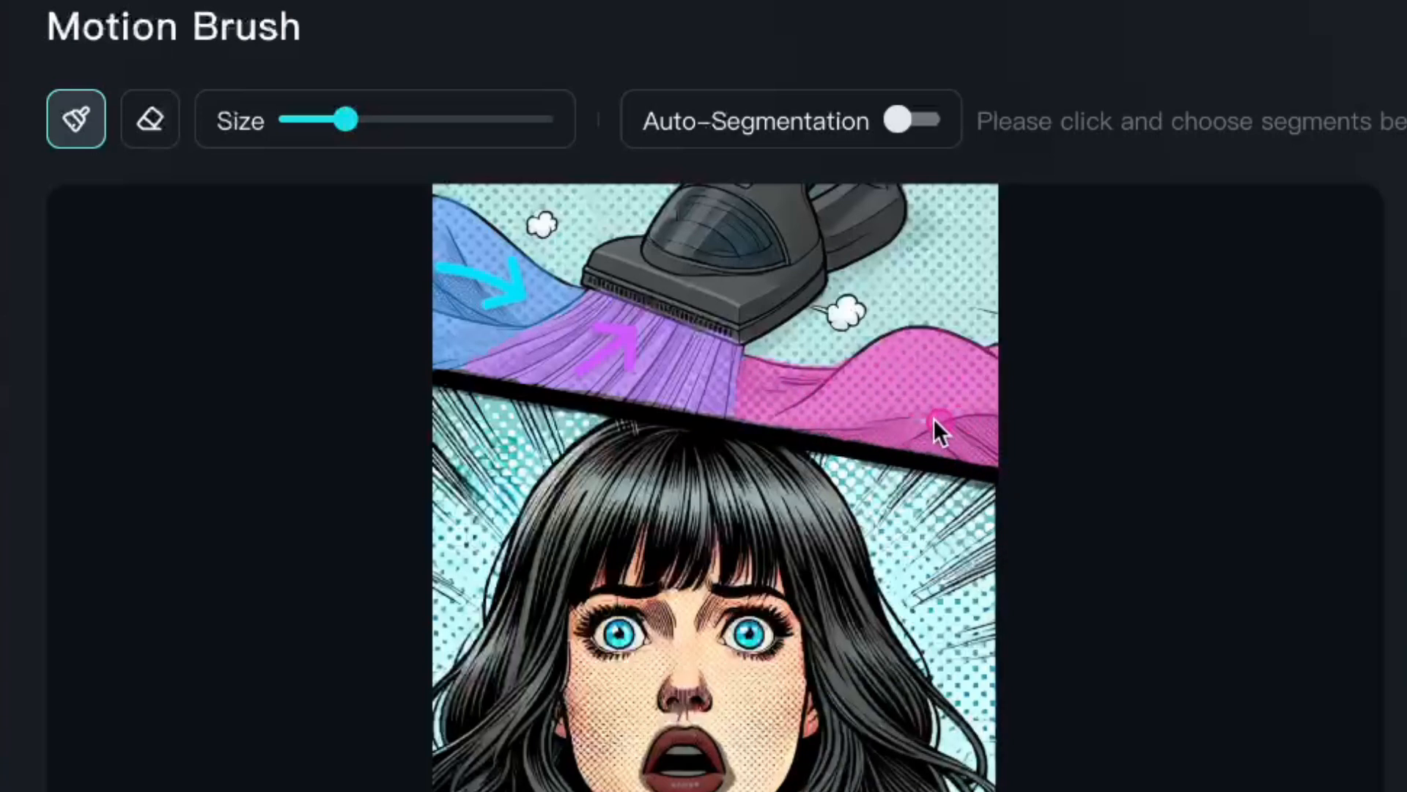
- Draw the Track 4 path leftward across the right-hand fabric toward the nozzle, replacing the first attempt with a longer one, and confirm the Motion Brush setup
drag(932, 370, 761, 390)
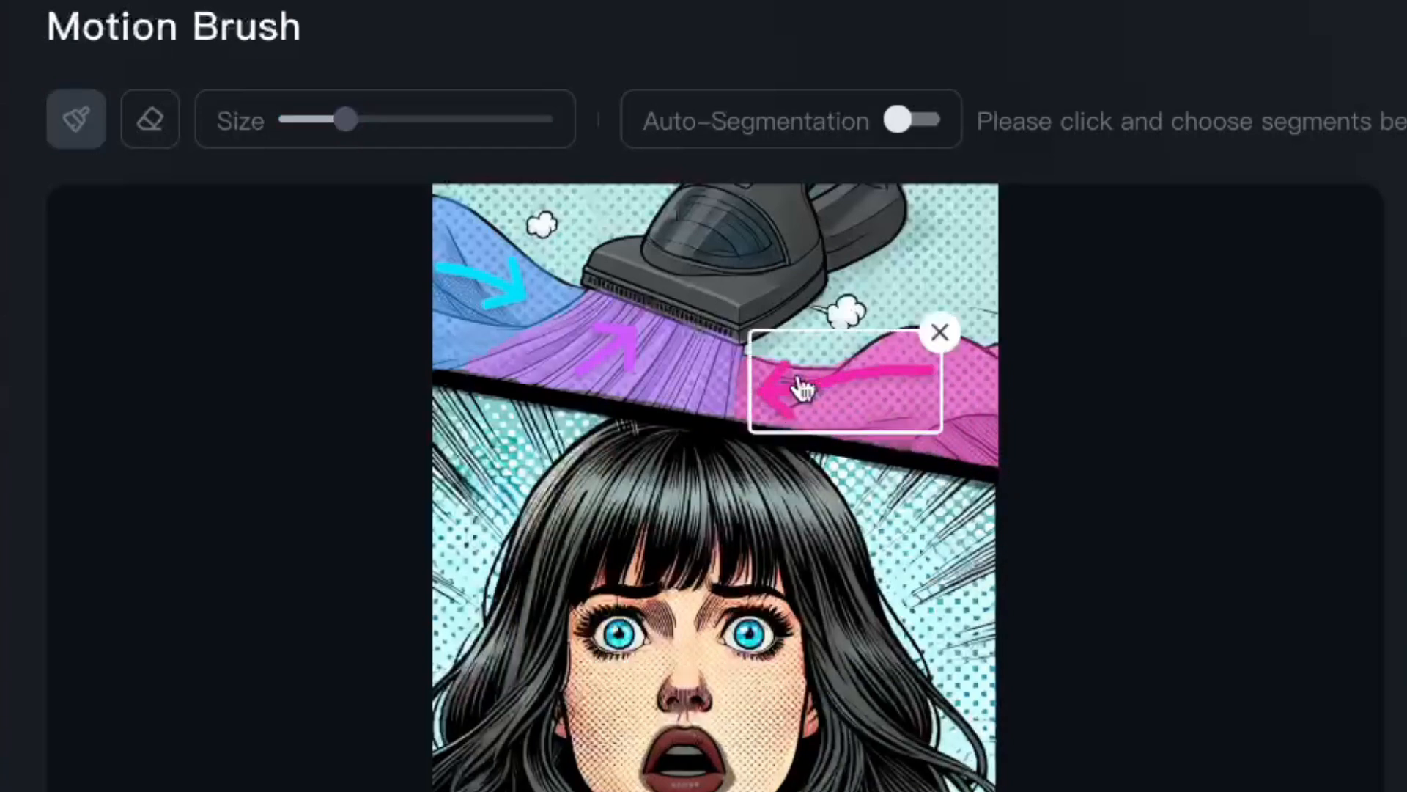
click(939, 330)
drag(979, 411, 766, 420)
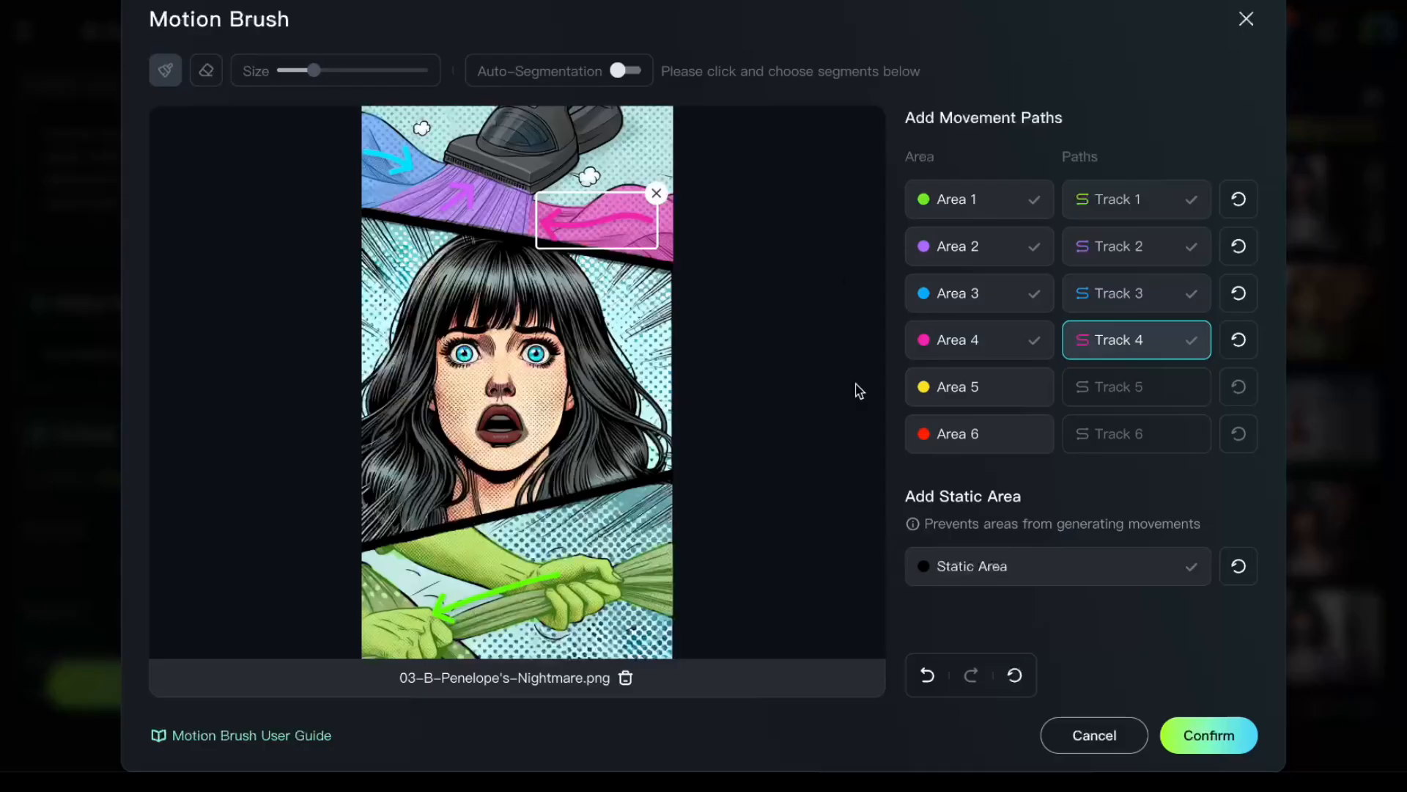
click(1208, 735)
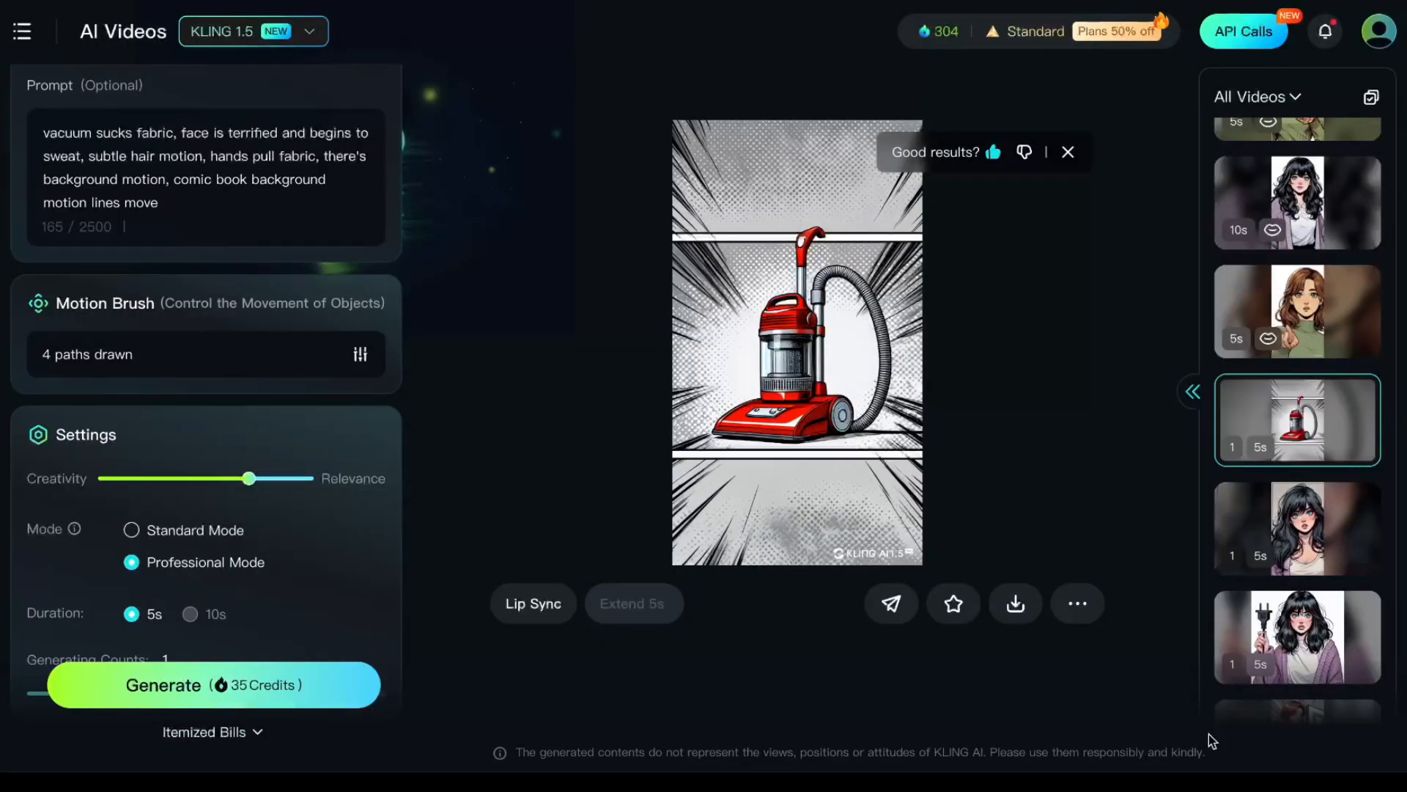
- Complete the negative prompt as "camera zoom, angle change, zooming, talking" and generate the video
mouse_move(551, 360)
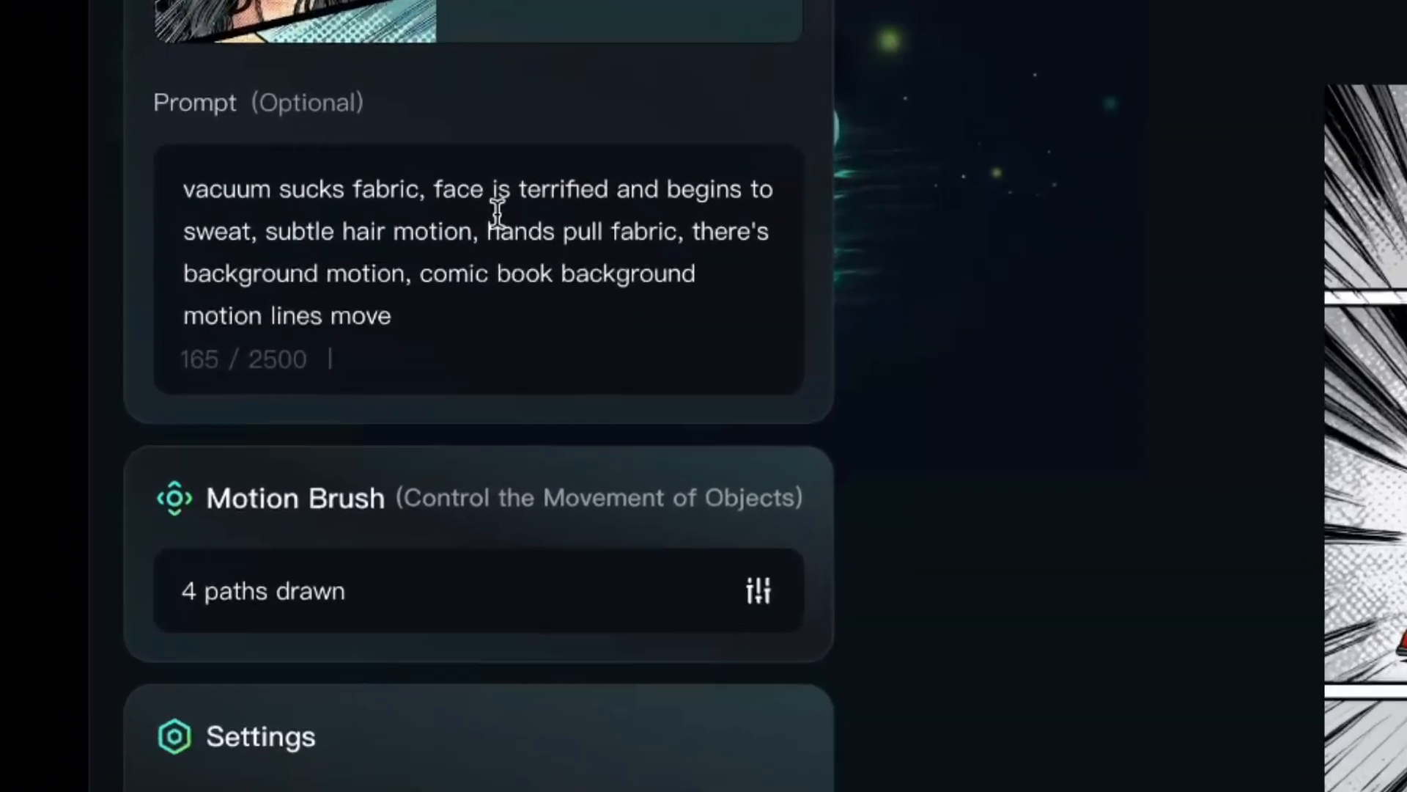
scroll(548, 218, up, 4)
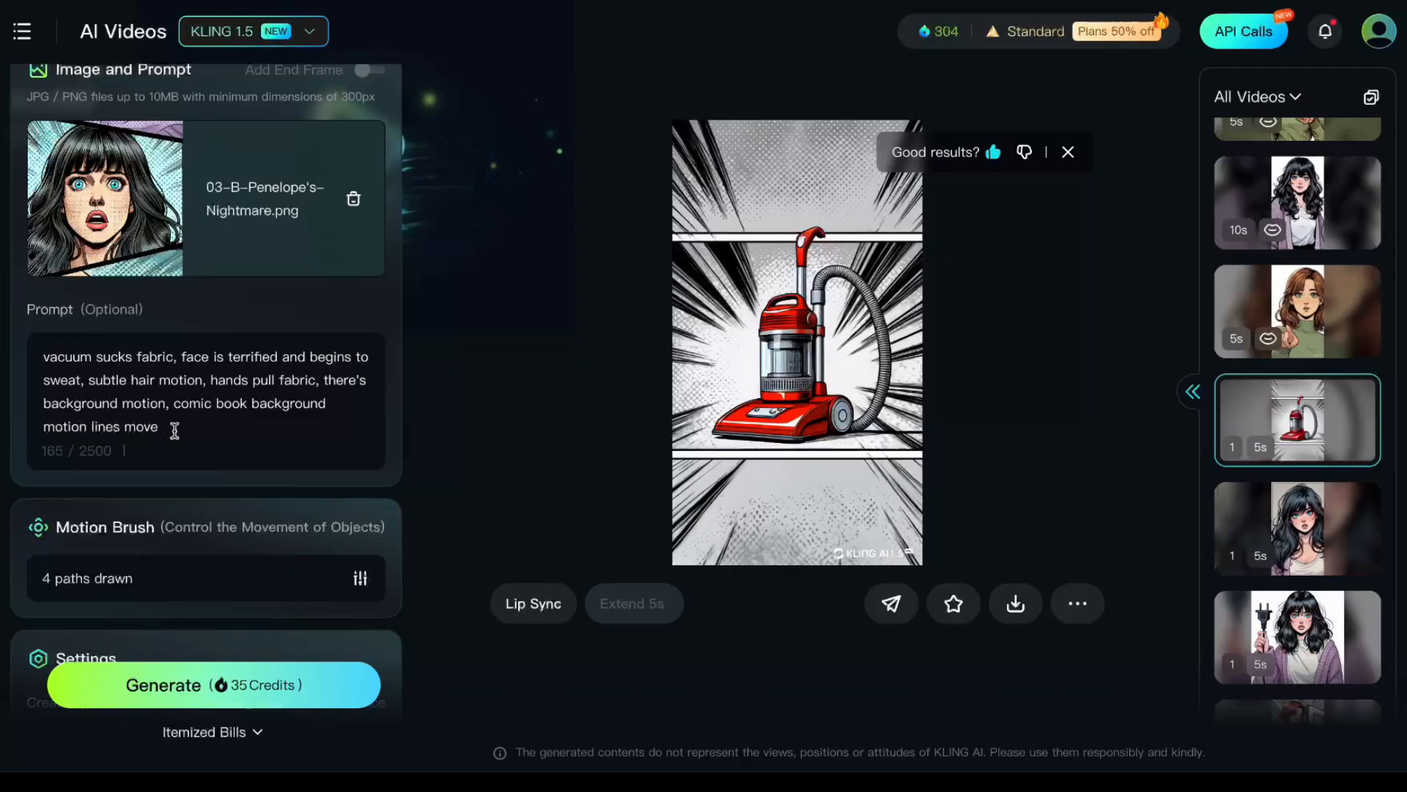
scroll(223, 451, down, 5)
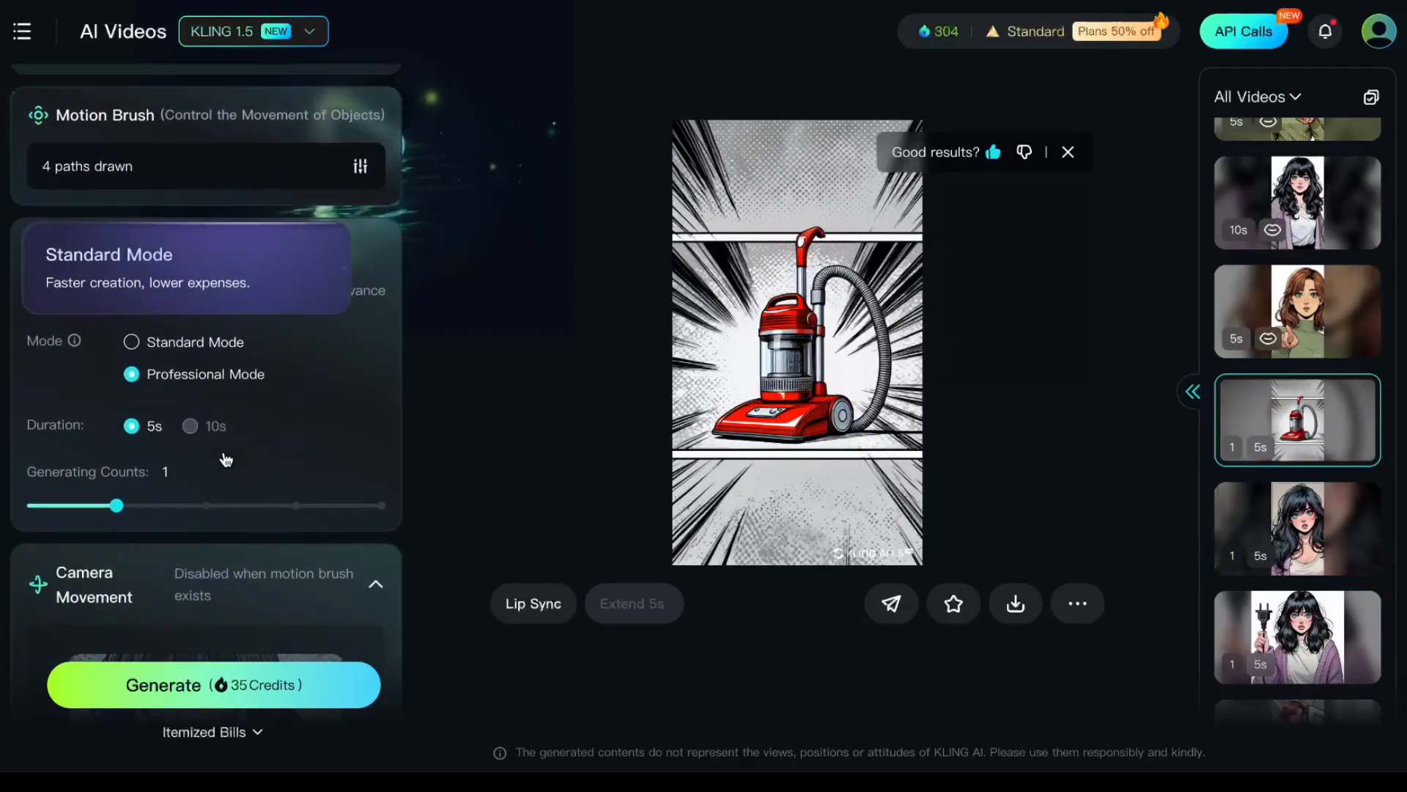
scroll(225, 460, down, 6)
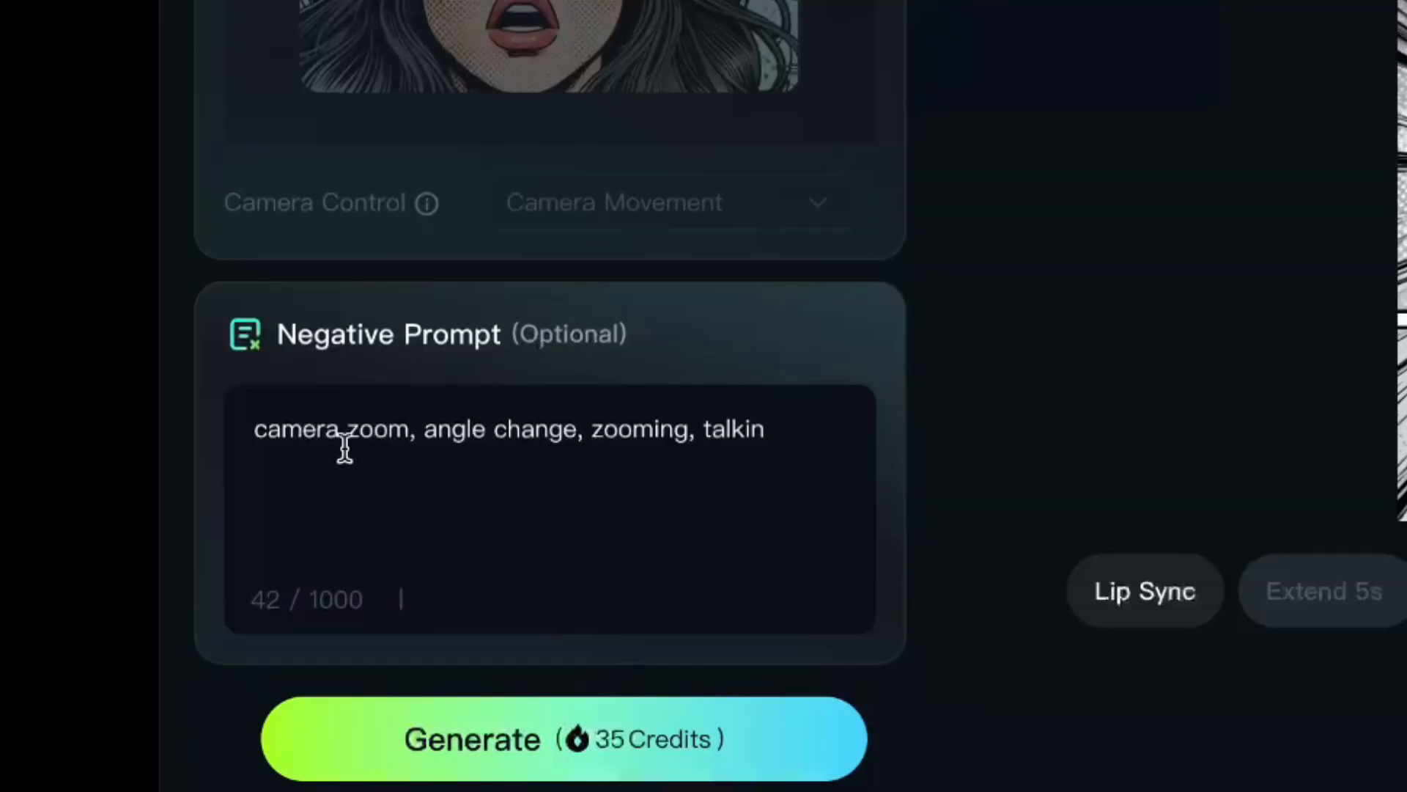
click(762, 437)
text(g)
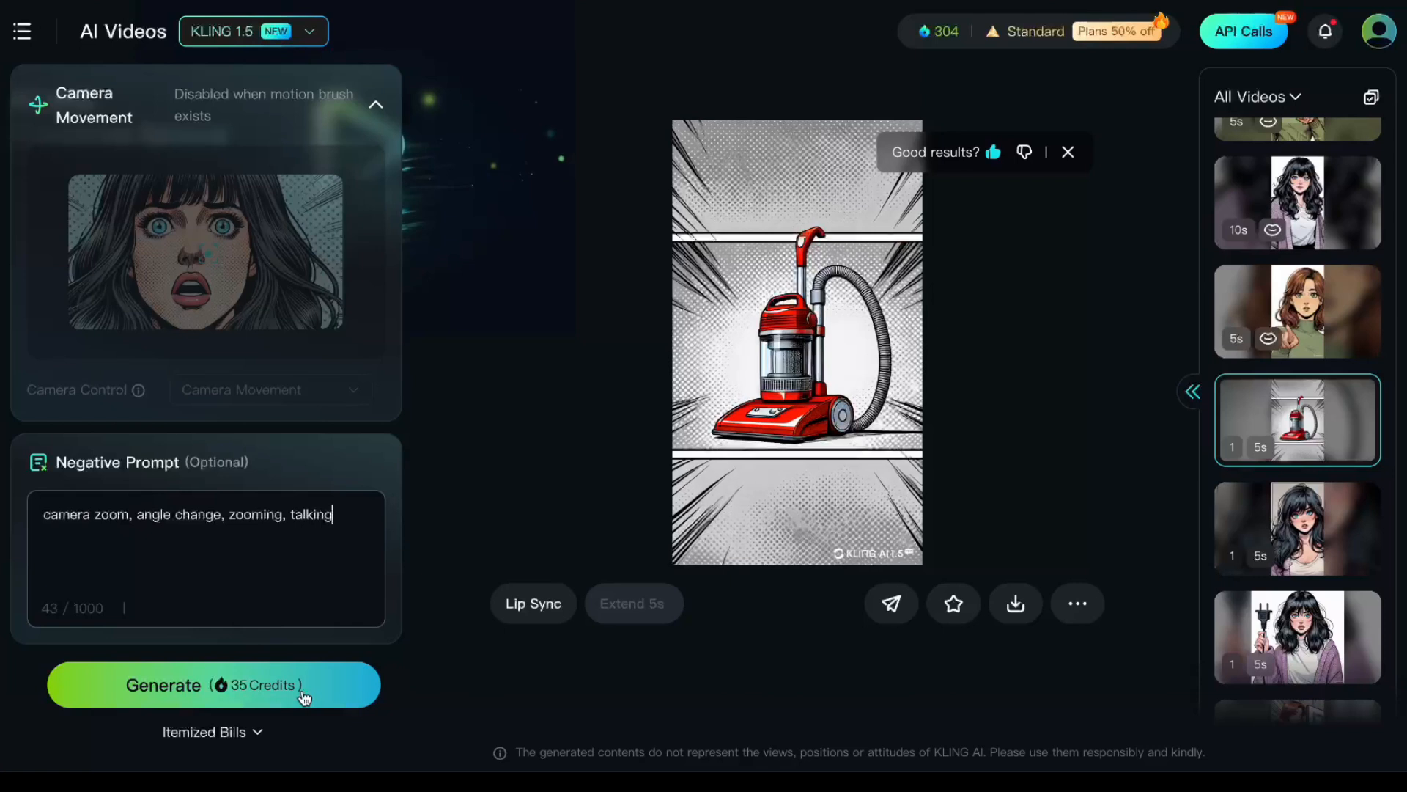
click(304, 697)
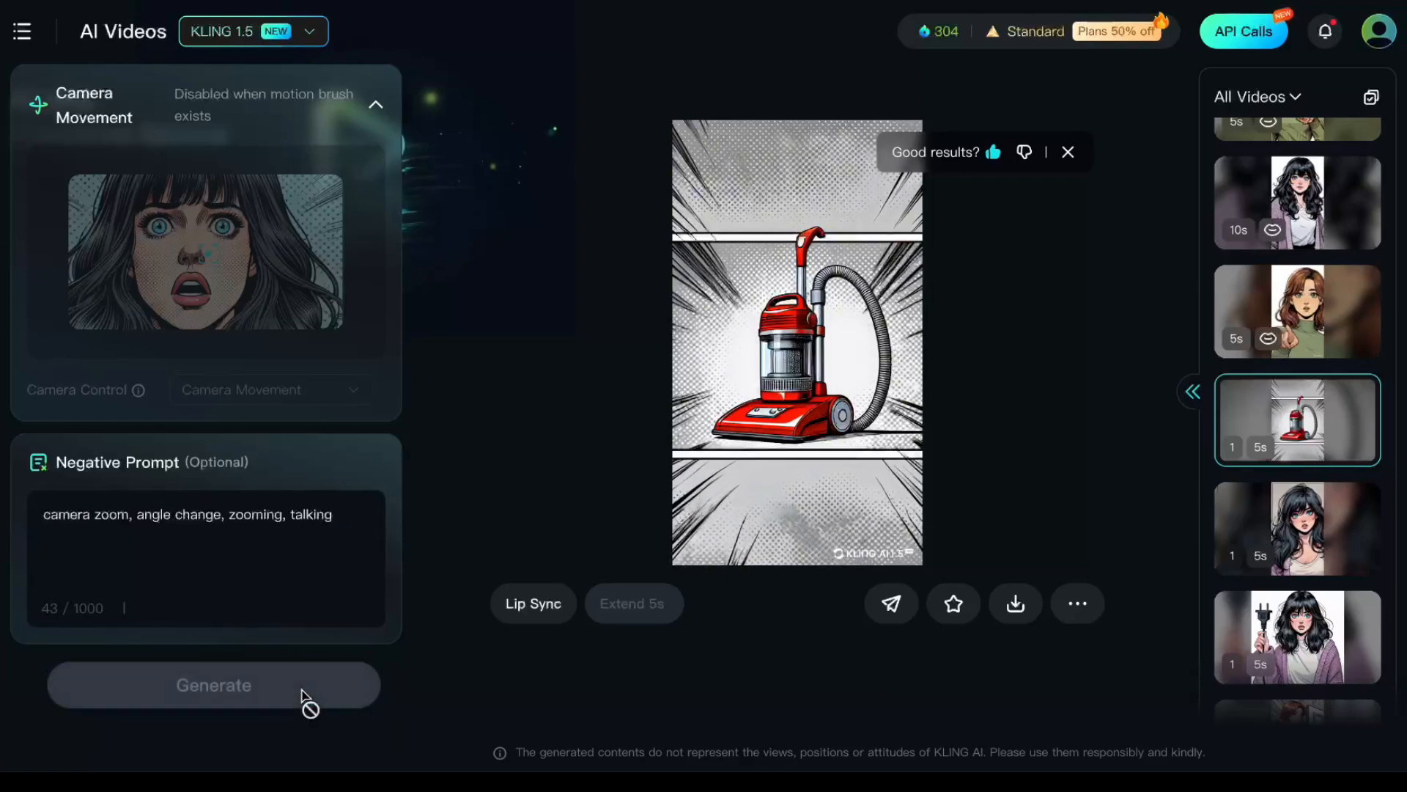